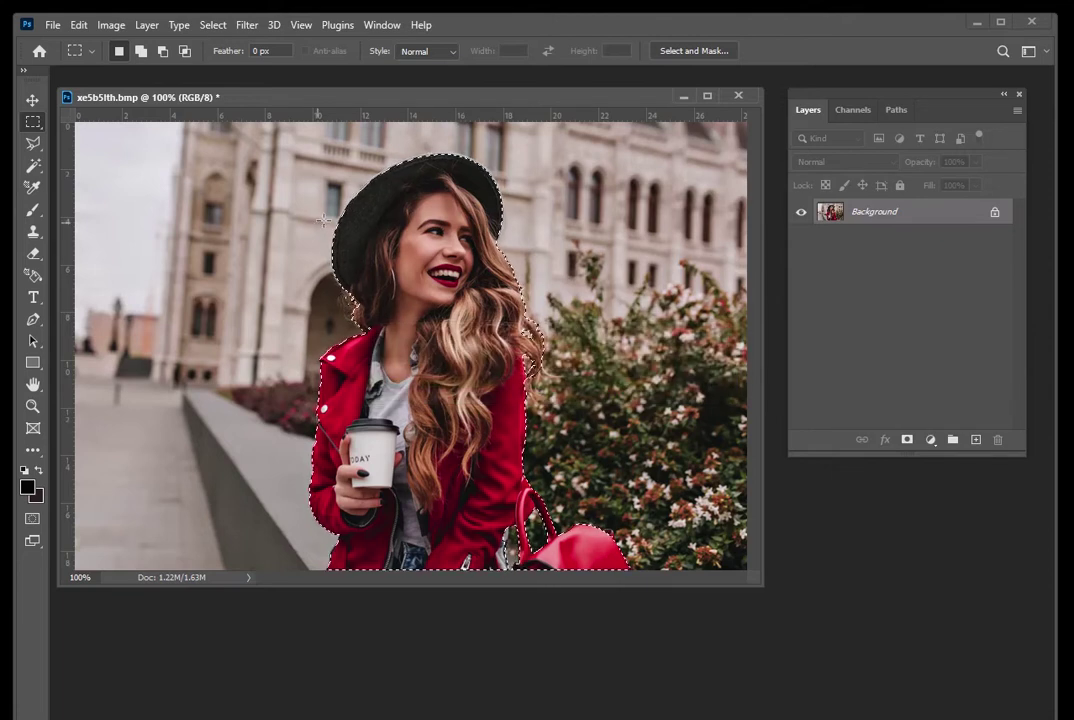
Mask the photo to the selected woman and add a Gradient Fill layer using the purple gradient preset.
left_click(907, 441)
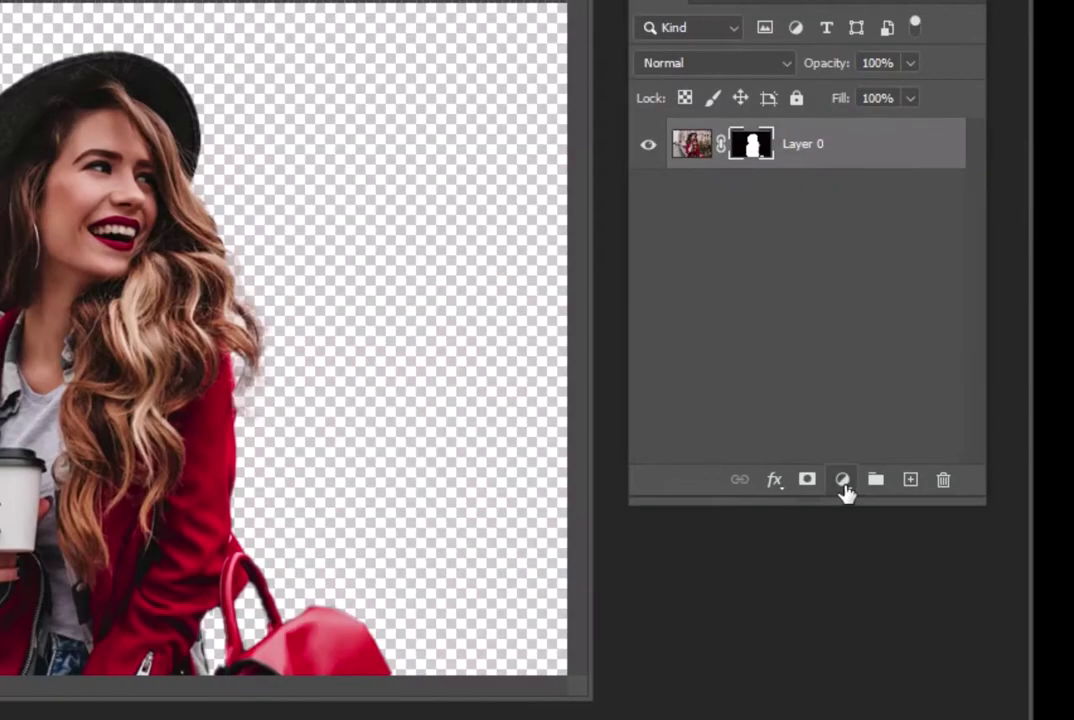
left_click(930, 441)
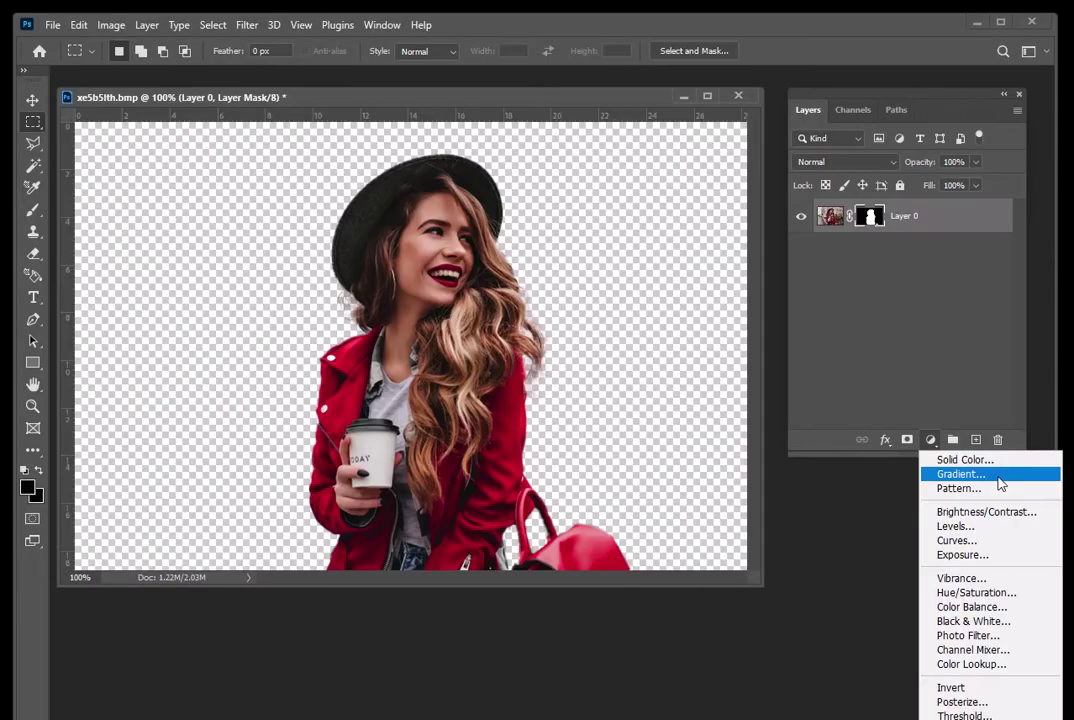
left_click(935, 535)
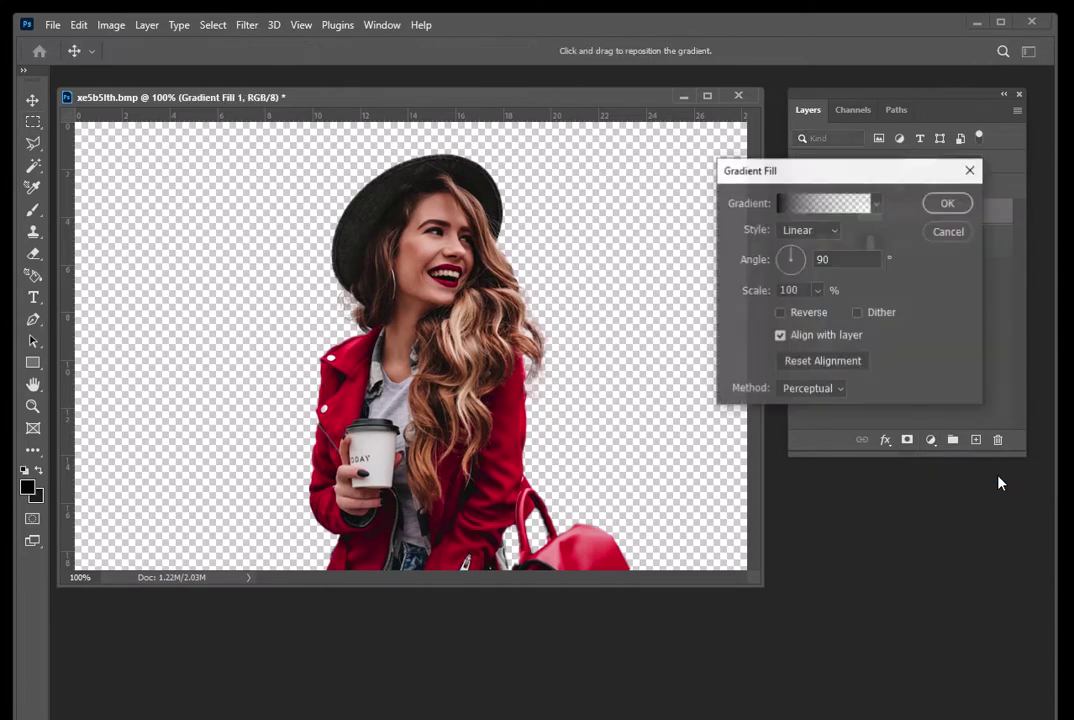
left_click(830, 203)
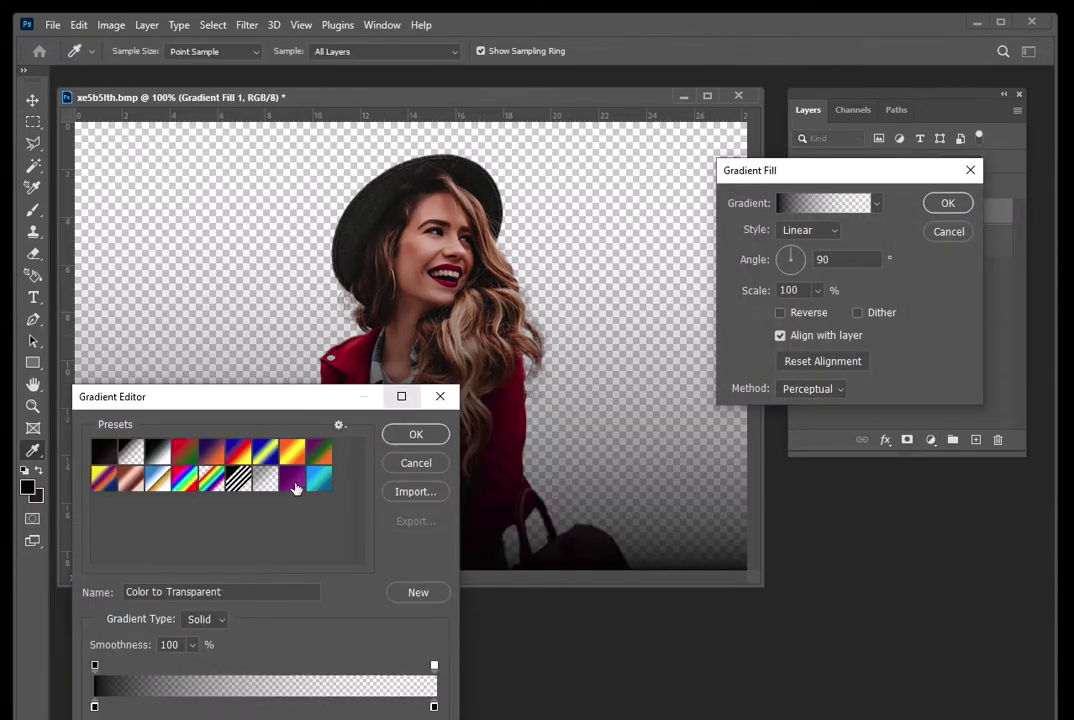
left_click(293, 483)
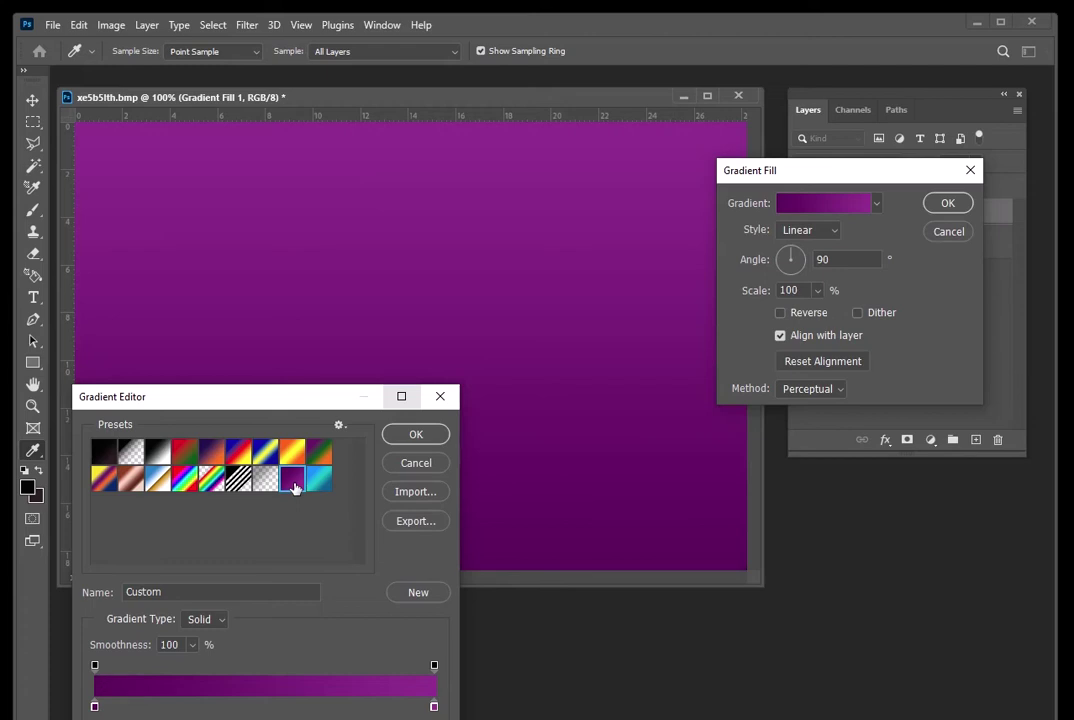
left_click(416, 434)
Set the gradient's angle to -41.38° and place the Gradient Fill 1 layer below Layer 0.
left_click(800, 270)
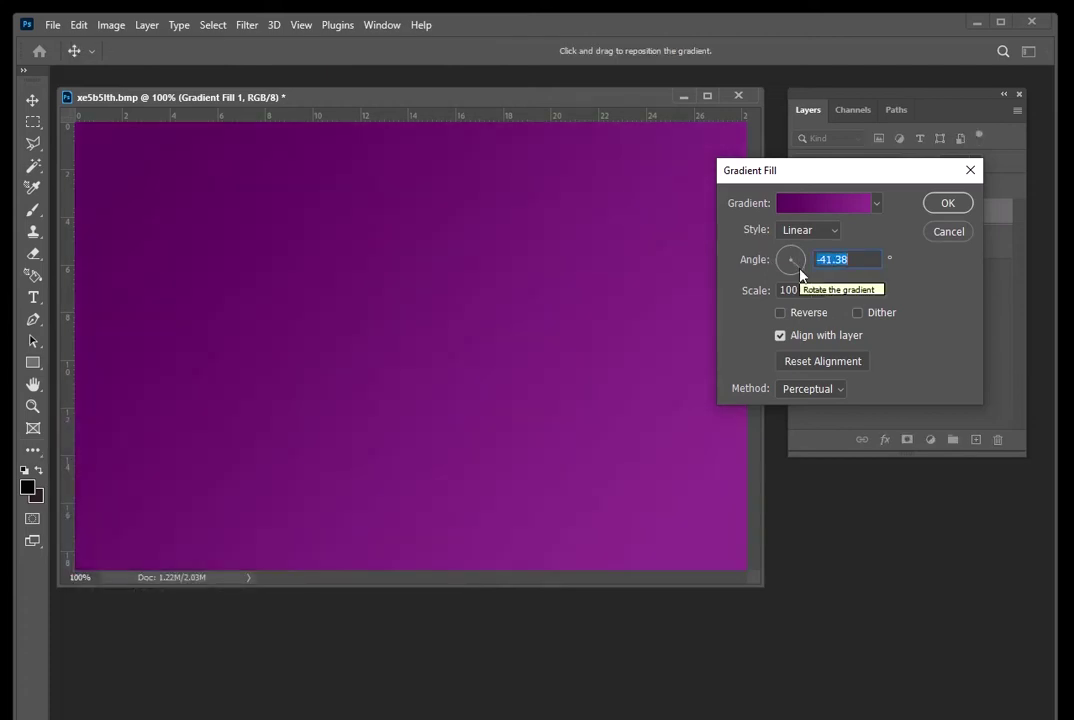
left_click(942, 203)
left_click_drag(940, 207, 956, 268)
Create a new layer above Layer 0 and set up the Pen tool in Shape mode with no fill.
left_click(947, 218)
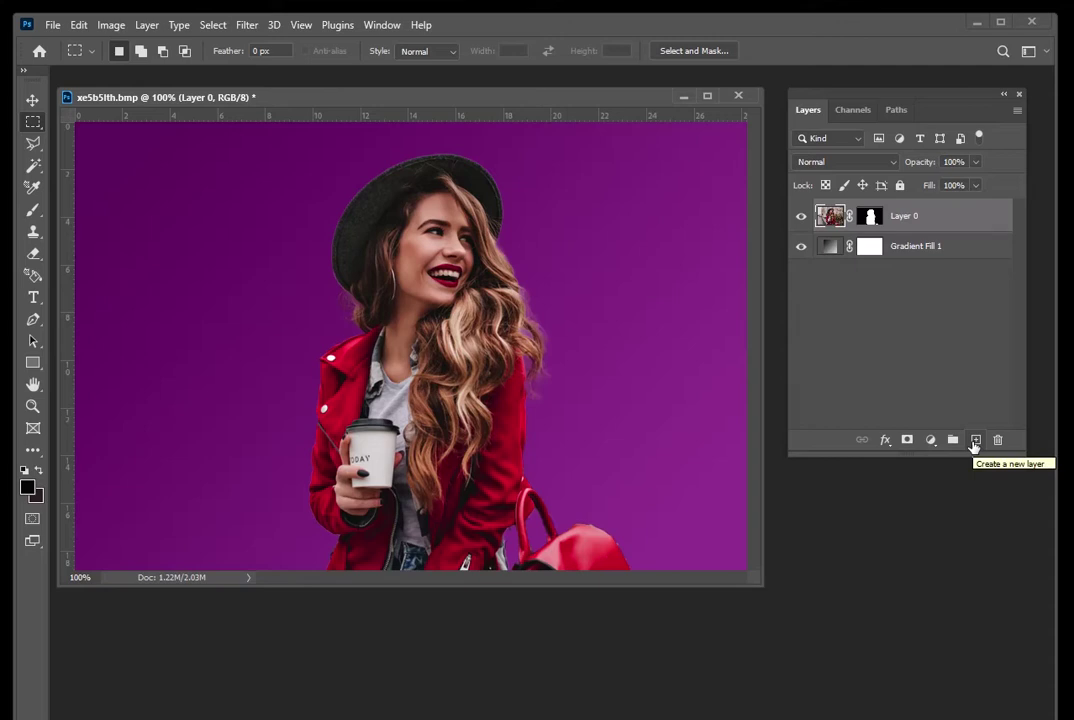
left_click(975, 440)
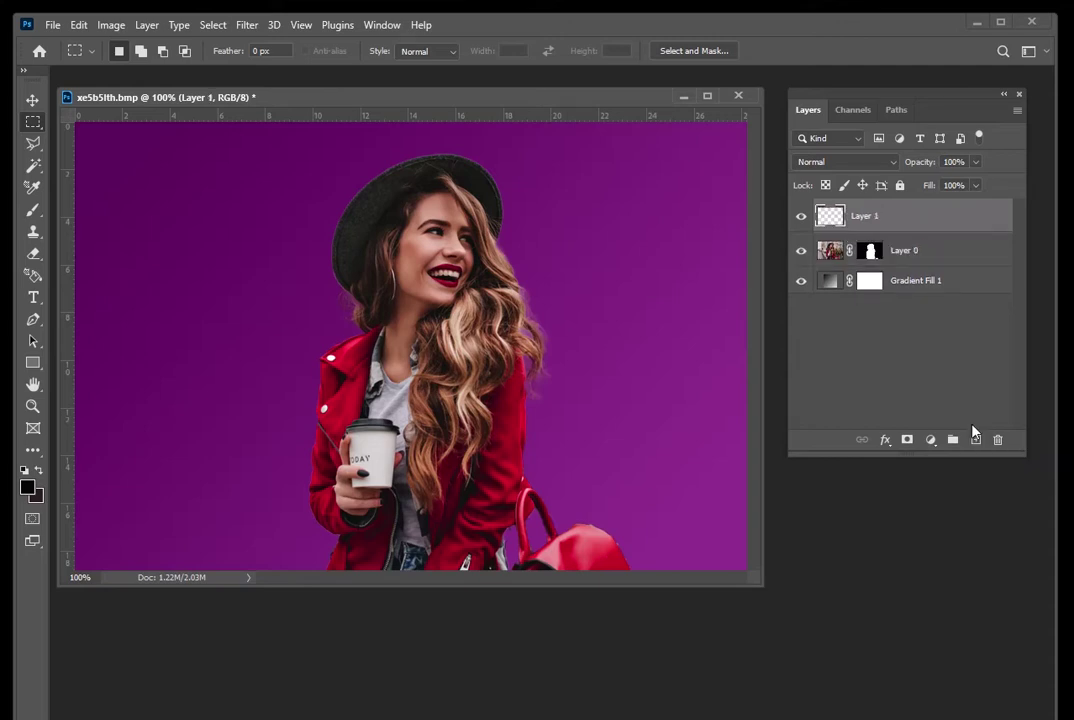
left_click(34, 320)
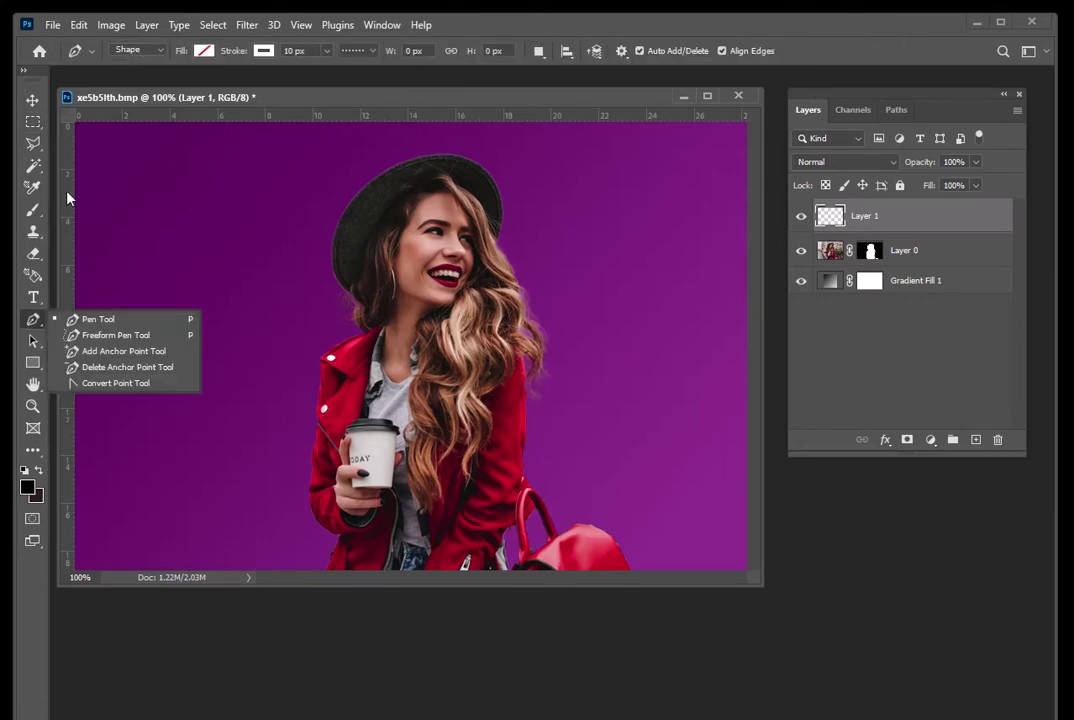
left_click(155, 52)
left_click(155, 64)
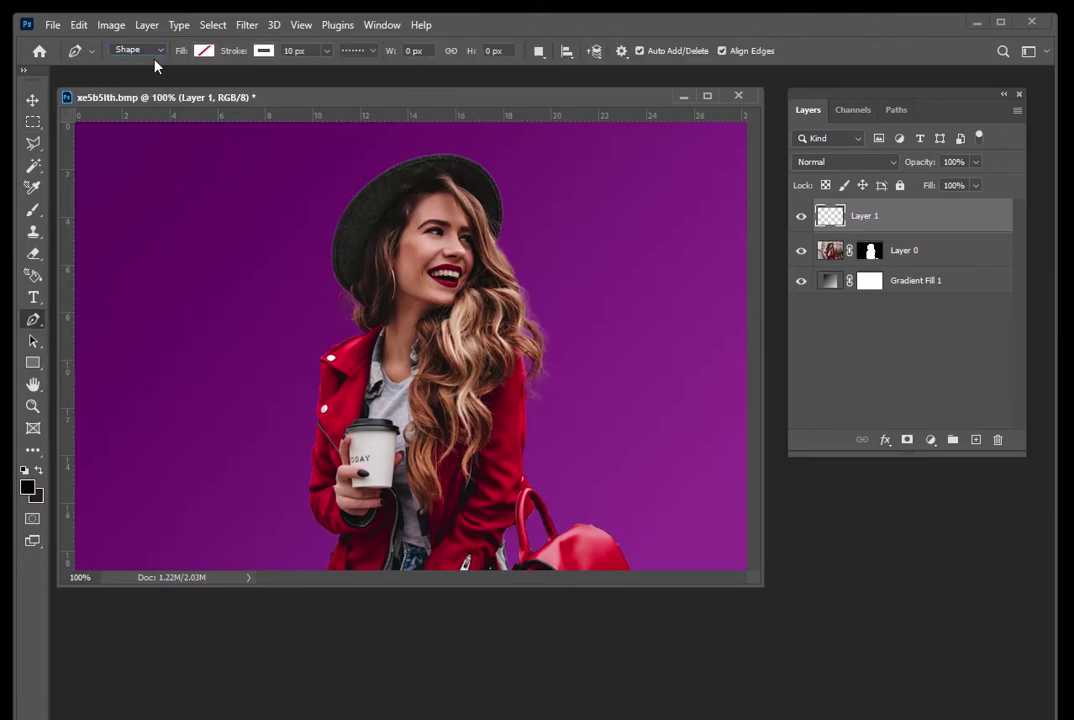
left_click(210, 86)
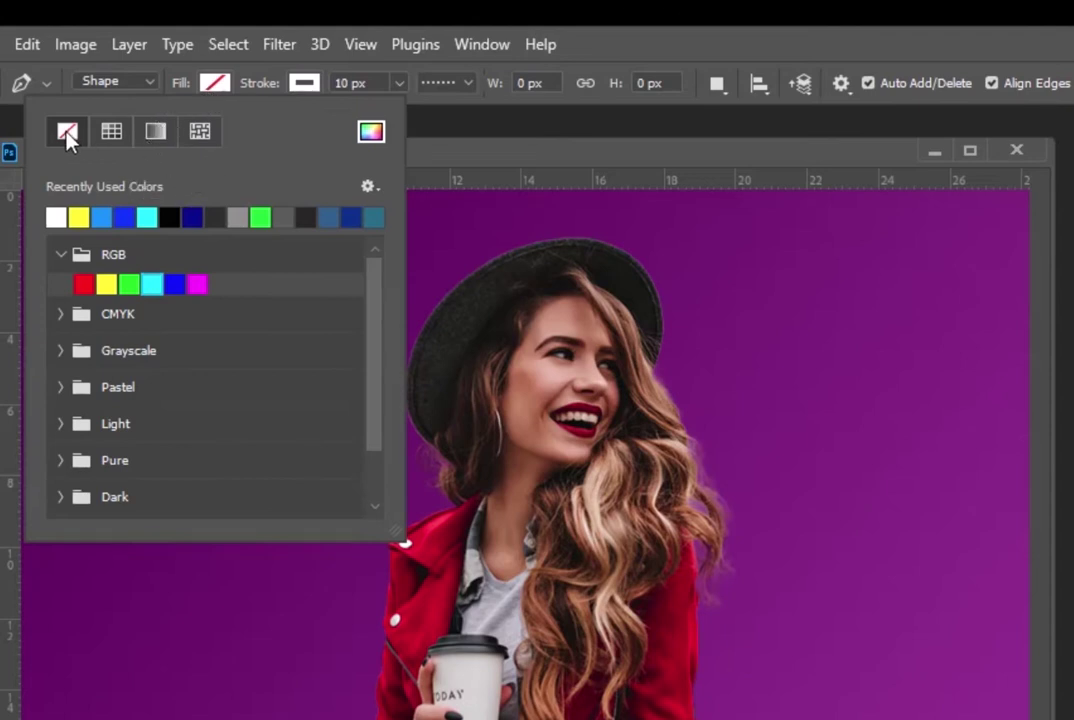
Set the shape stroke to cyan, 10 px wide, with a solid line style.
left_click(302, 84)
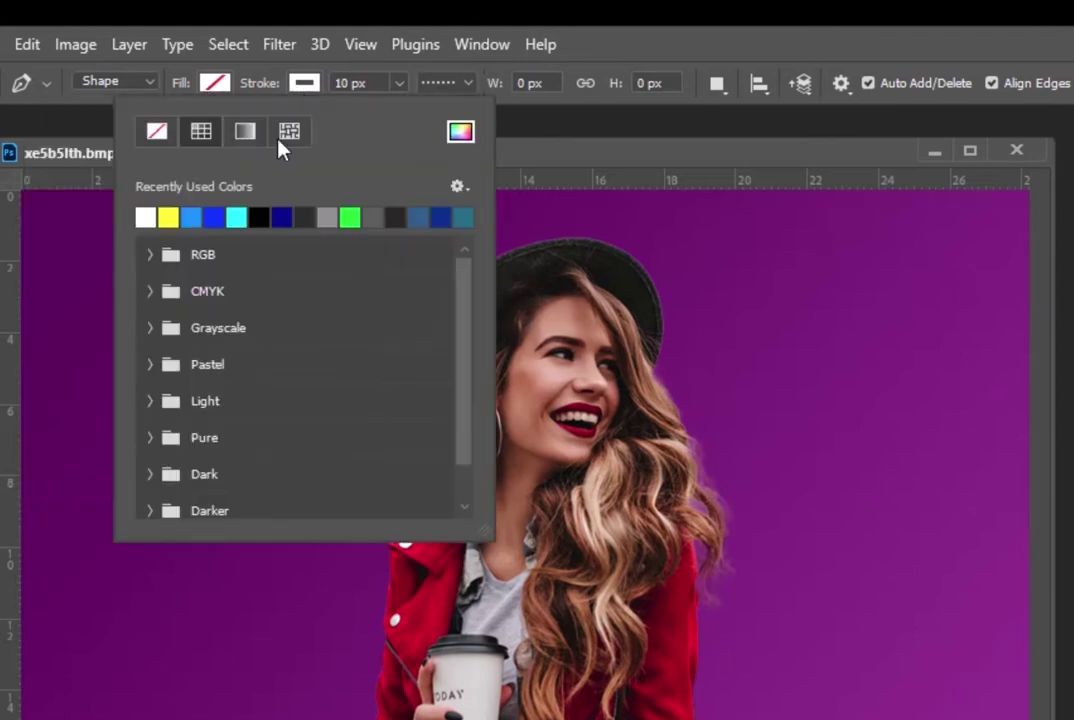
left_click(238, 214)
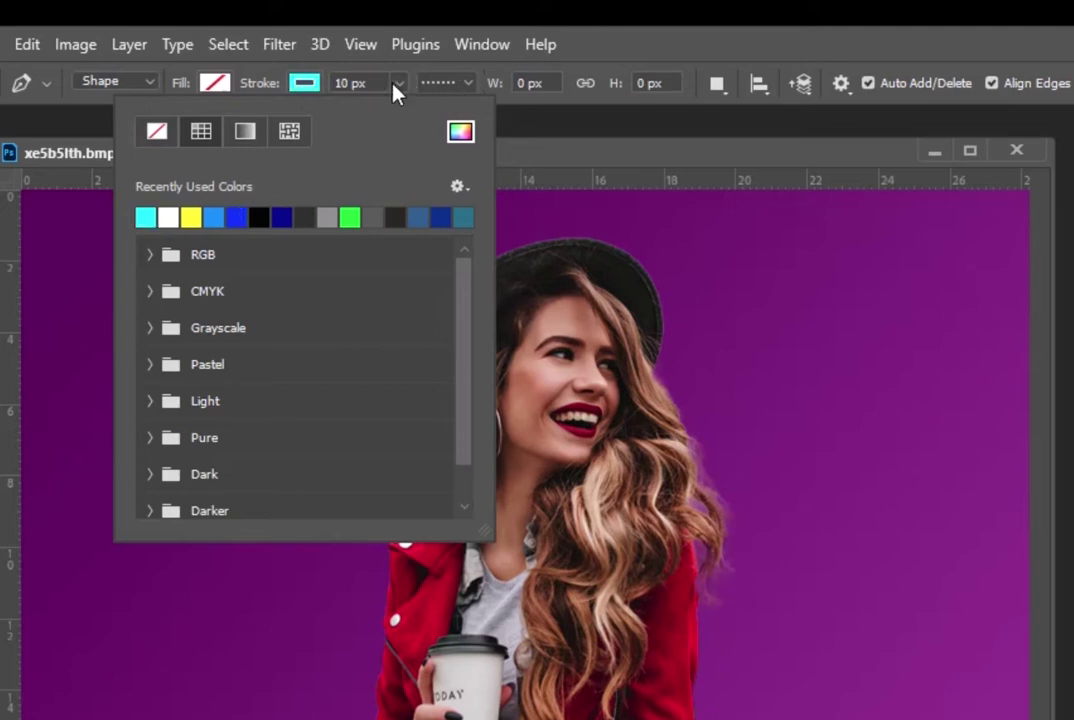
double_click(340, 84)
type("15")
left_click(466, 84)
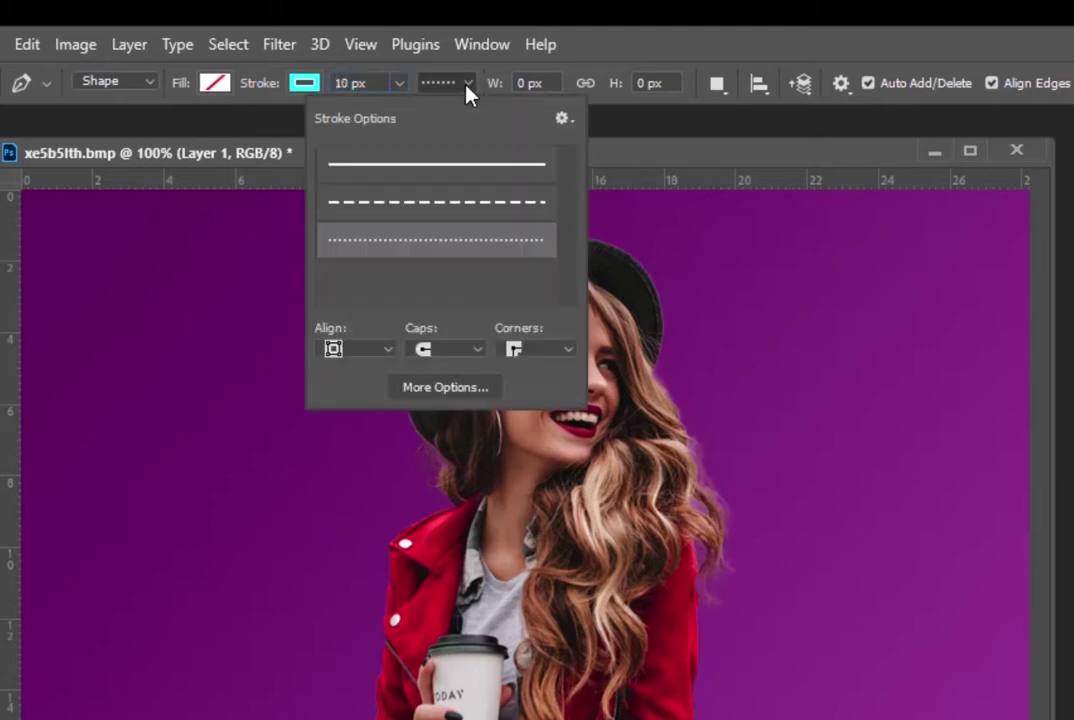
left_click(393, 180)
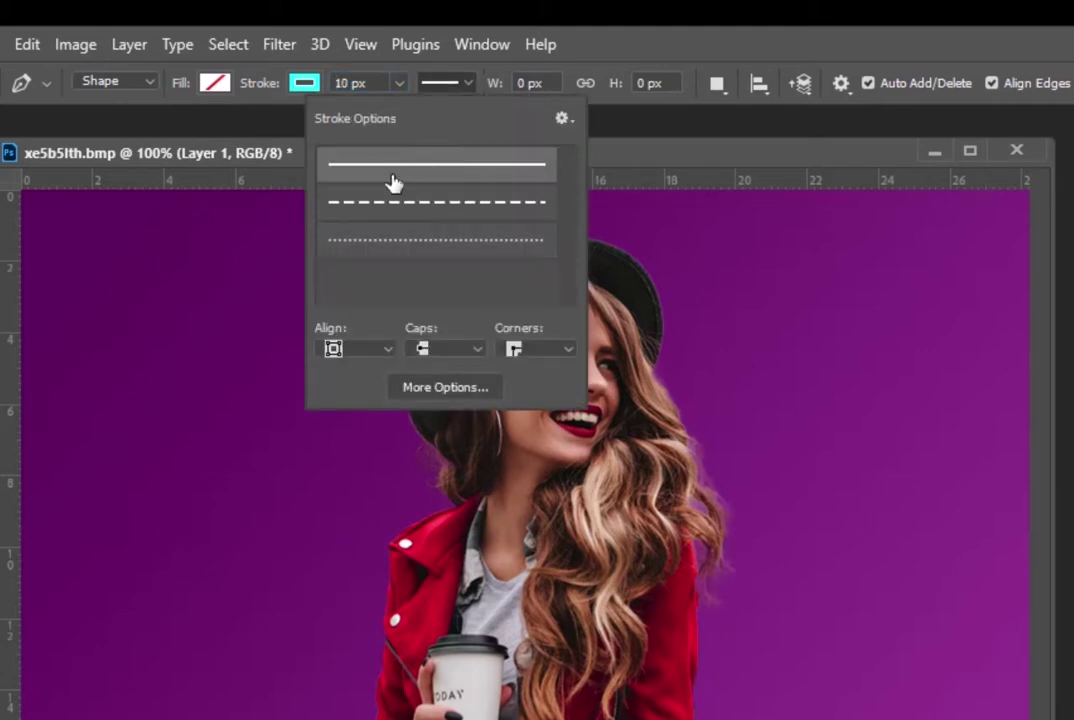
left_click(280, 325)
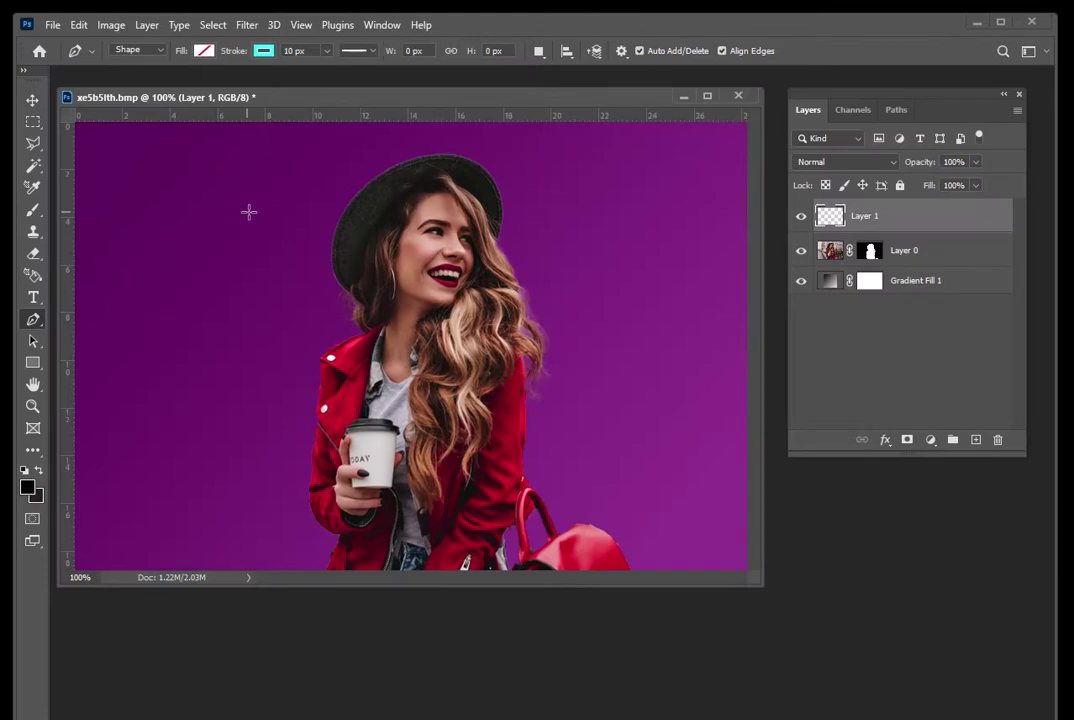
Draw a closed triangle across the woman, about 434 by 385 px, with its tip pointing right.
left_click(280, 202)
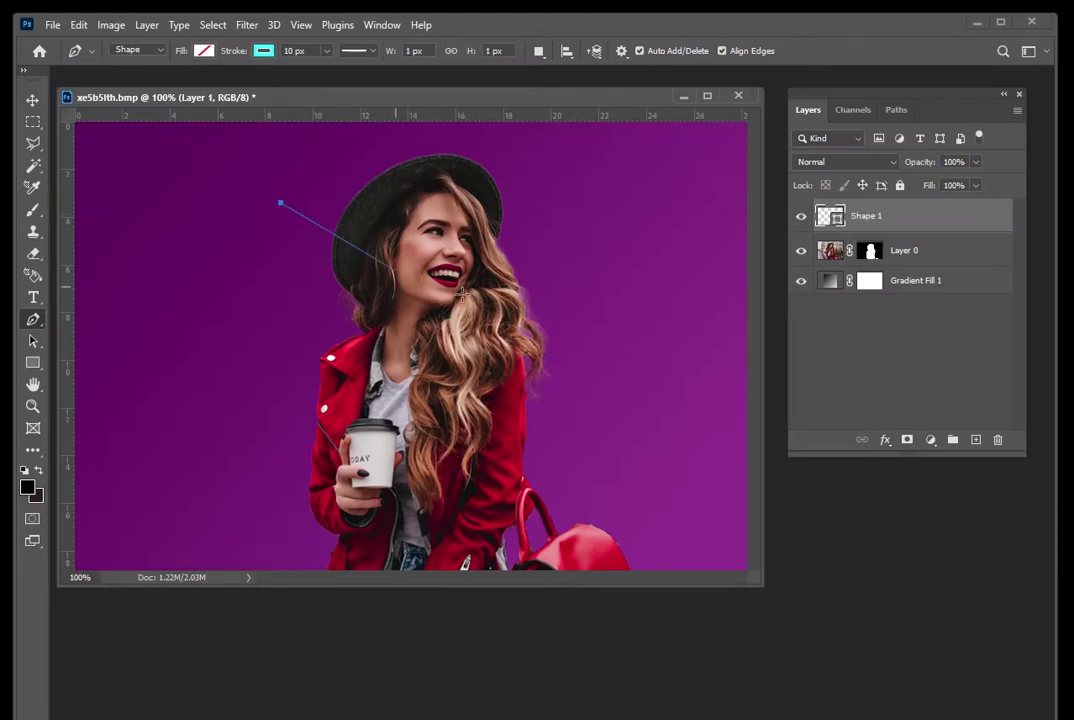
left_click(629, 332)
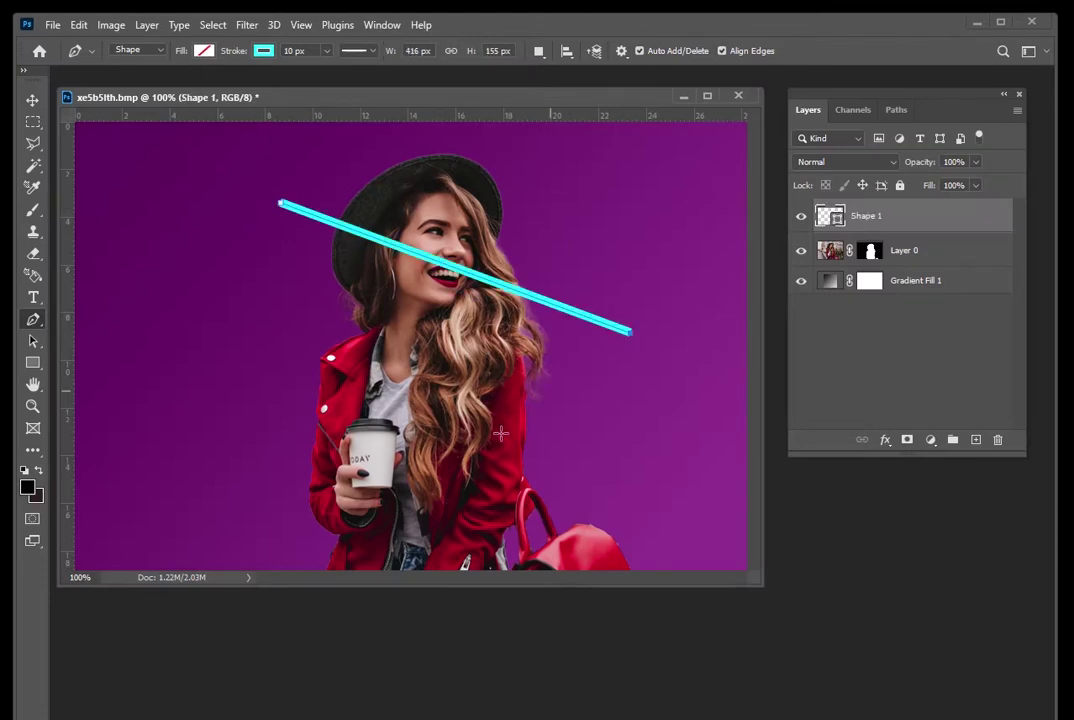
left_click(265, 526)
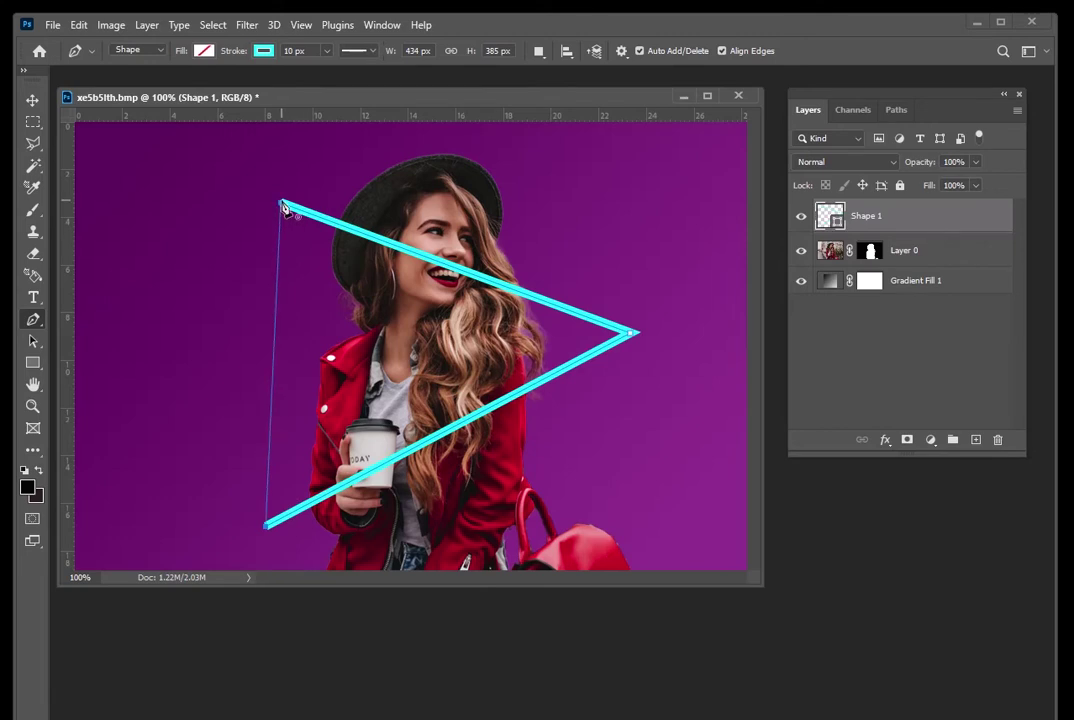
left_click(281, 204)
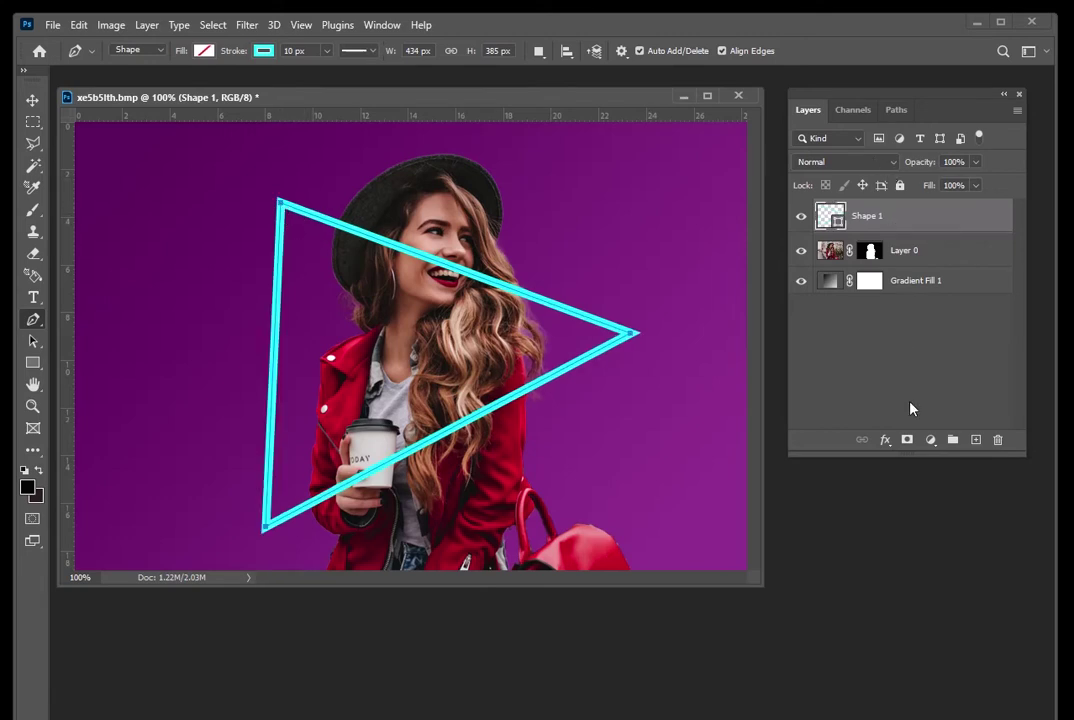
Add a layer mask to Shape 1 and paint it black to hide the triangle's upper side over the face, hair and hat.
left_click(907, 441)
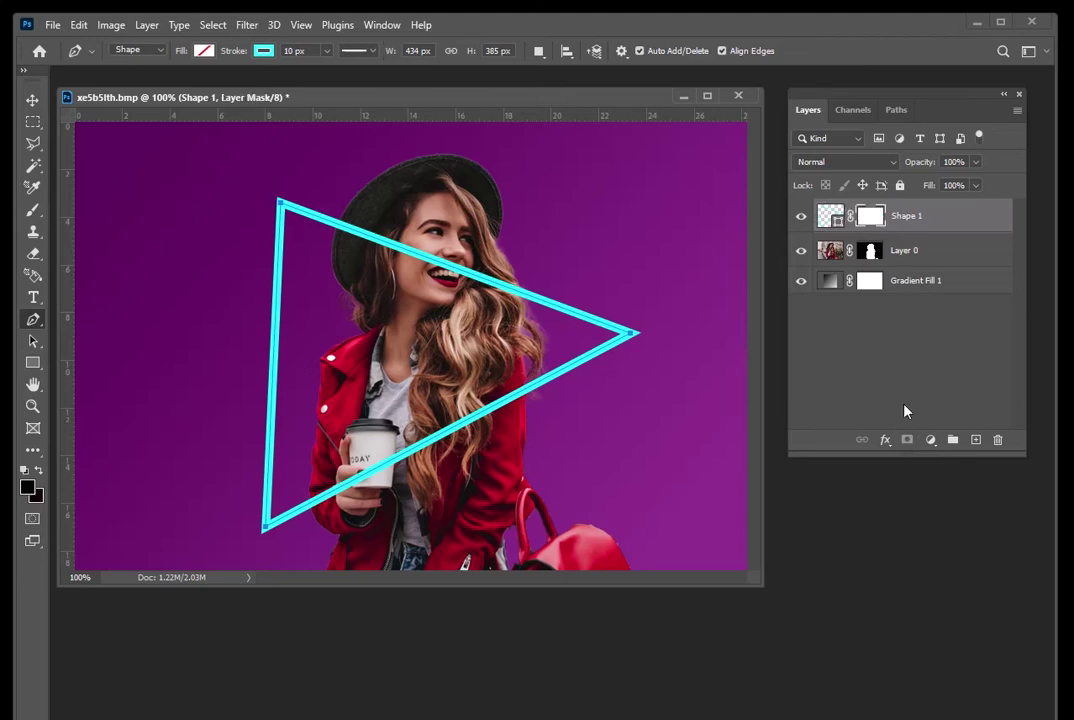
left_click(33, 210)
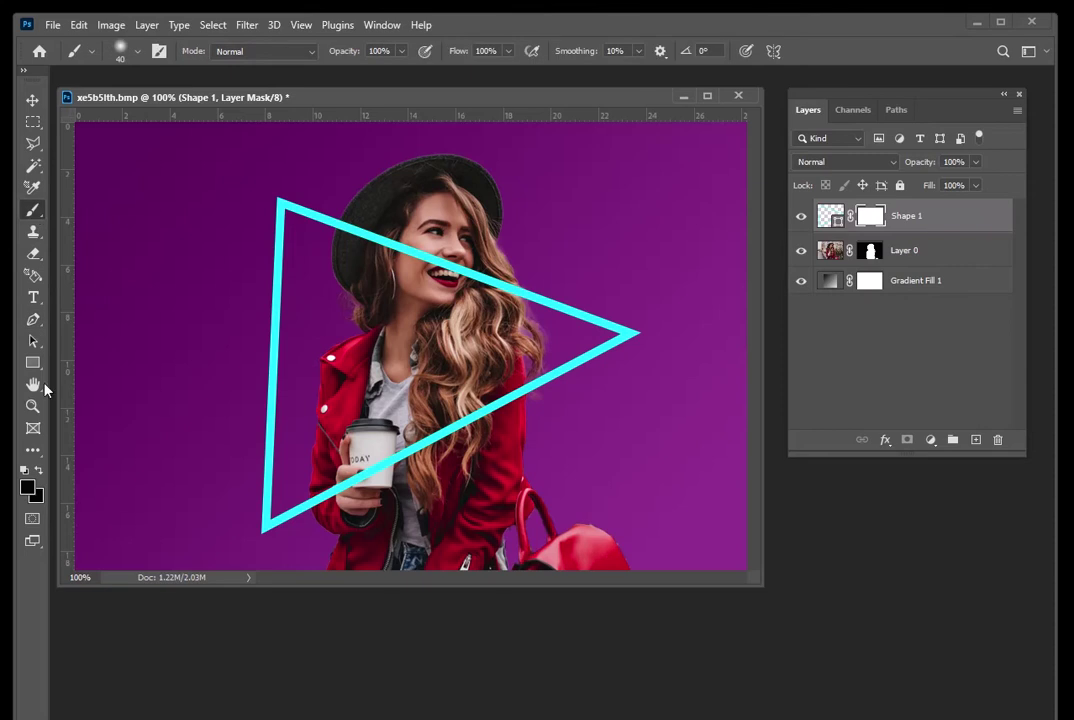
left_click(27, 489)
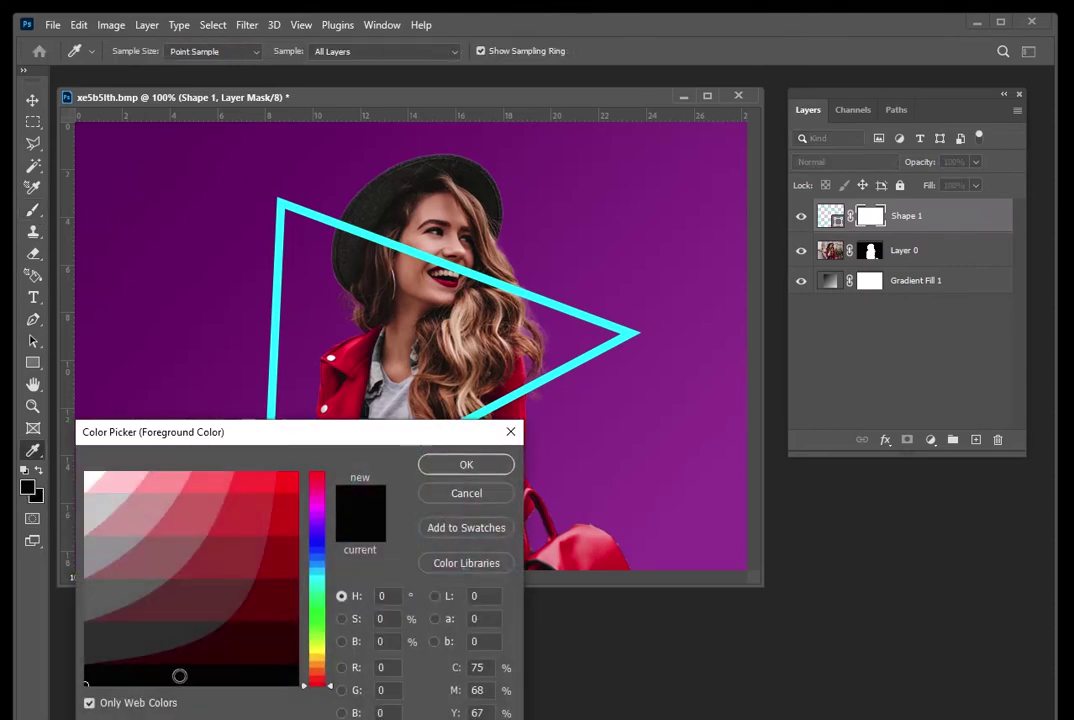
left_click(450, 464)
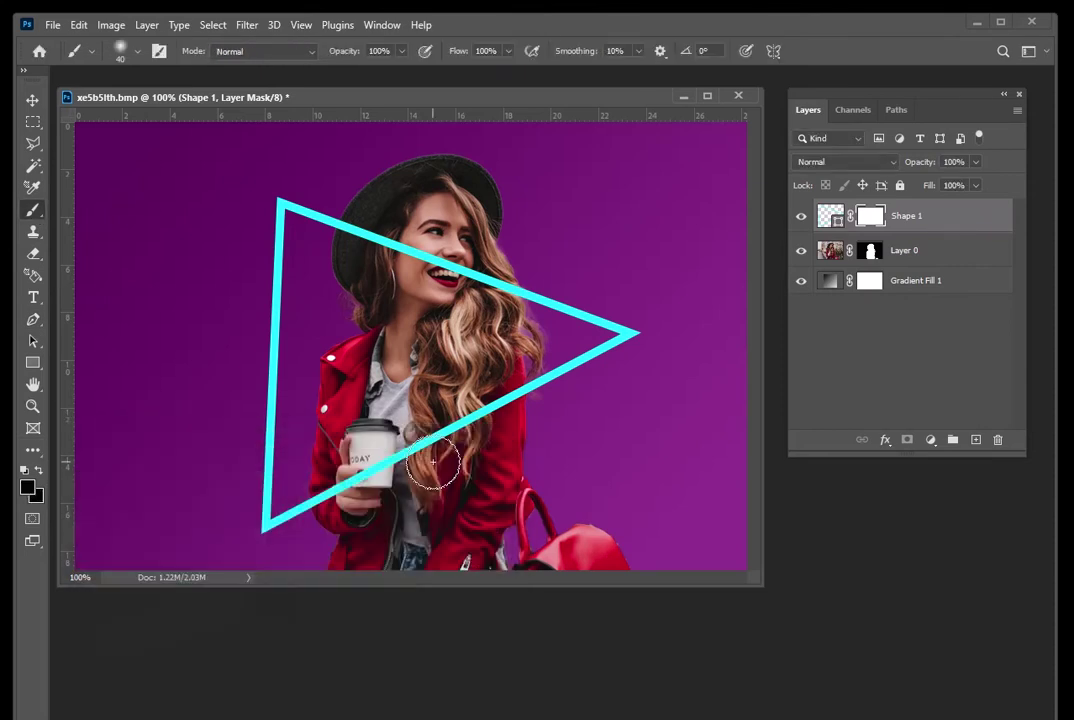
mouse_move(423, 285)
left_mouse_down()
mouse_move(426, 244)
mouse_move(441, 270)
mouse_move(442, 247)
mouse_move(466, 245)
mouse_move(506, 295)
left_mouse_up()
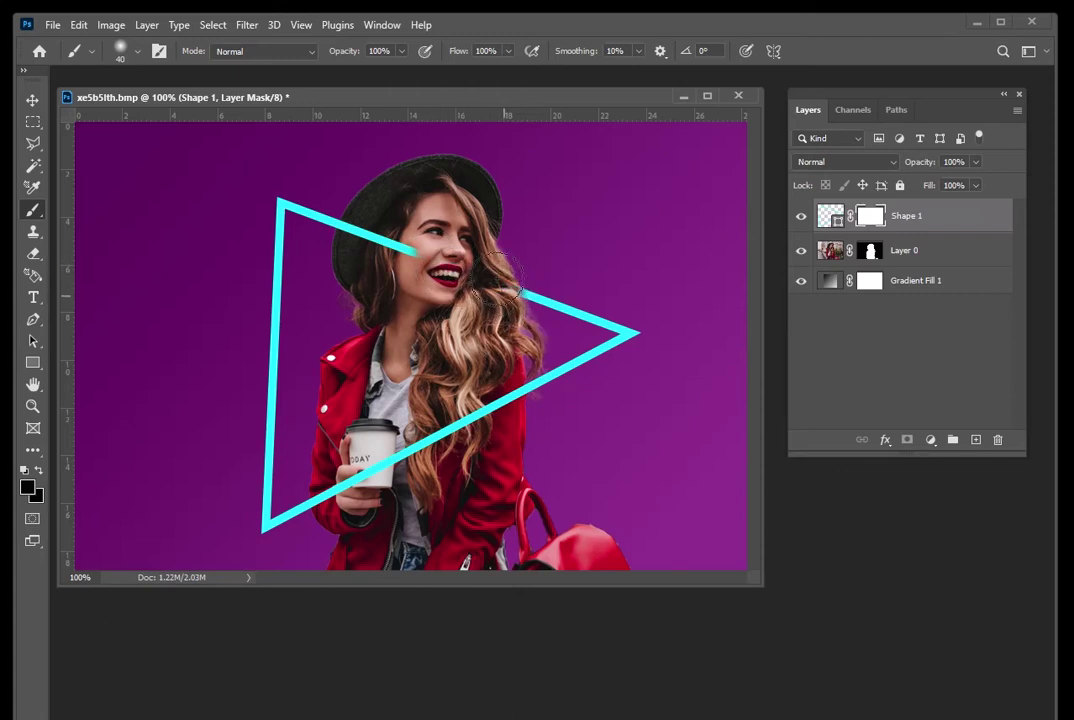
mouse_move(458, 255)
left_mouse_down()
mouse_move(417, 268)
mouse_move(398, 230)
mouse_move(380, 253)
mouse_move(348, 230)
left_mouse_up()
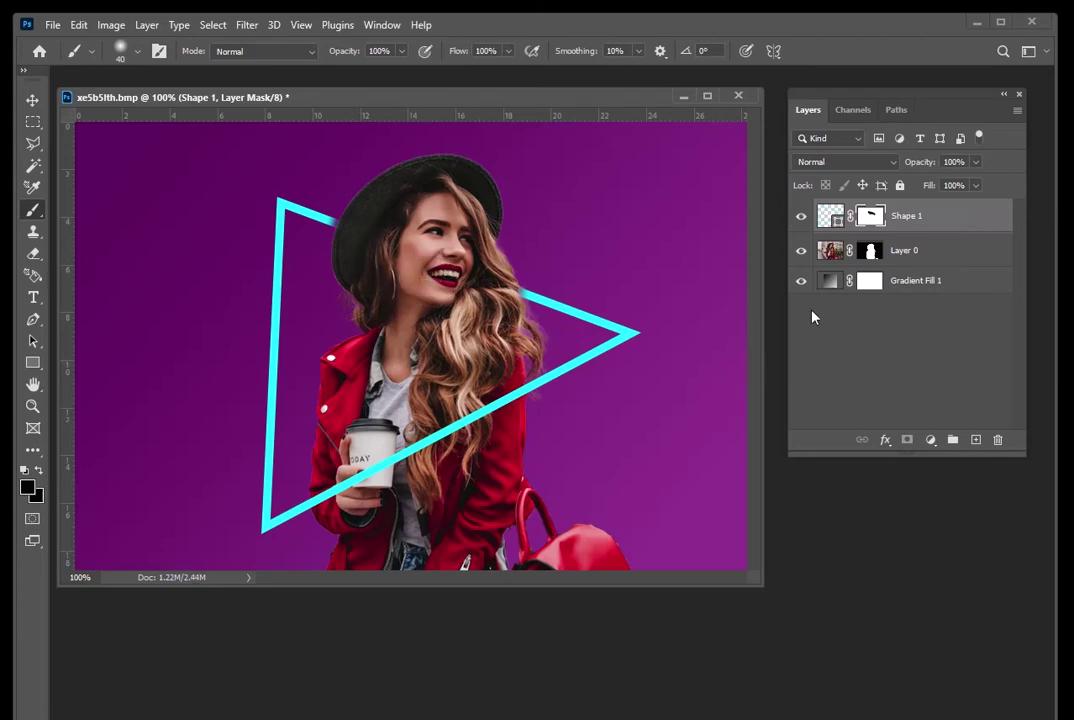
Convert Shape 1 to a smart object and paint Layer 0's mask black to hide the body and bag below the triangle's lower side.
right_click(944, 215)
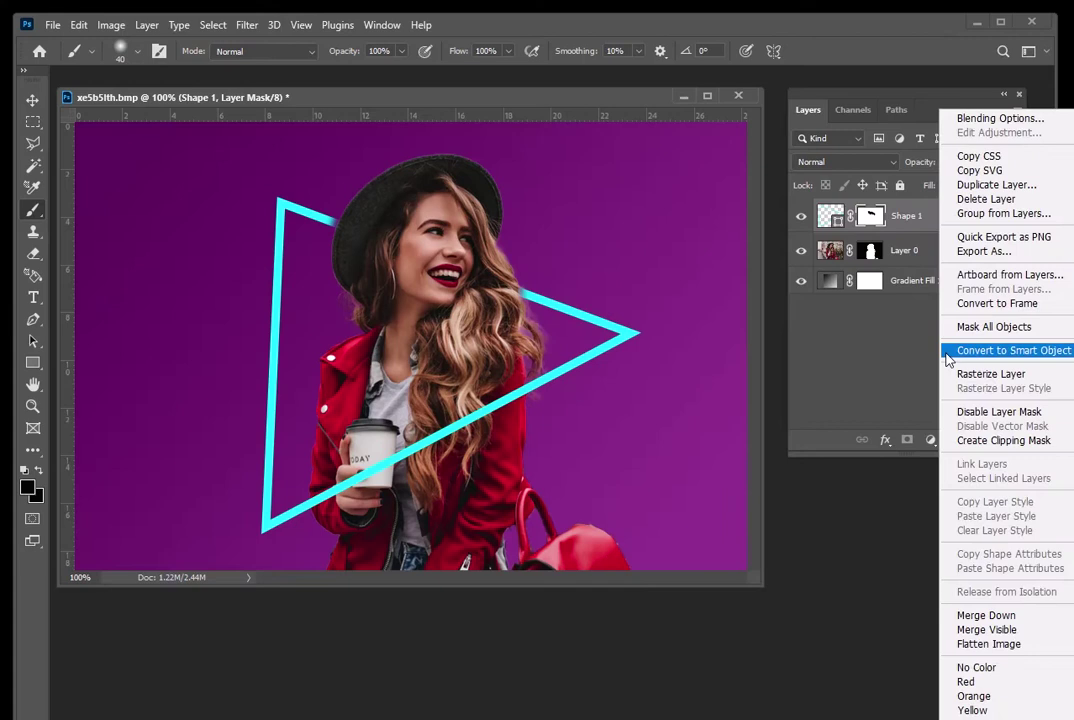
left_click(948, 352)
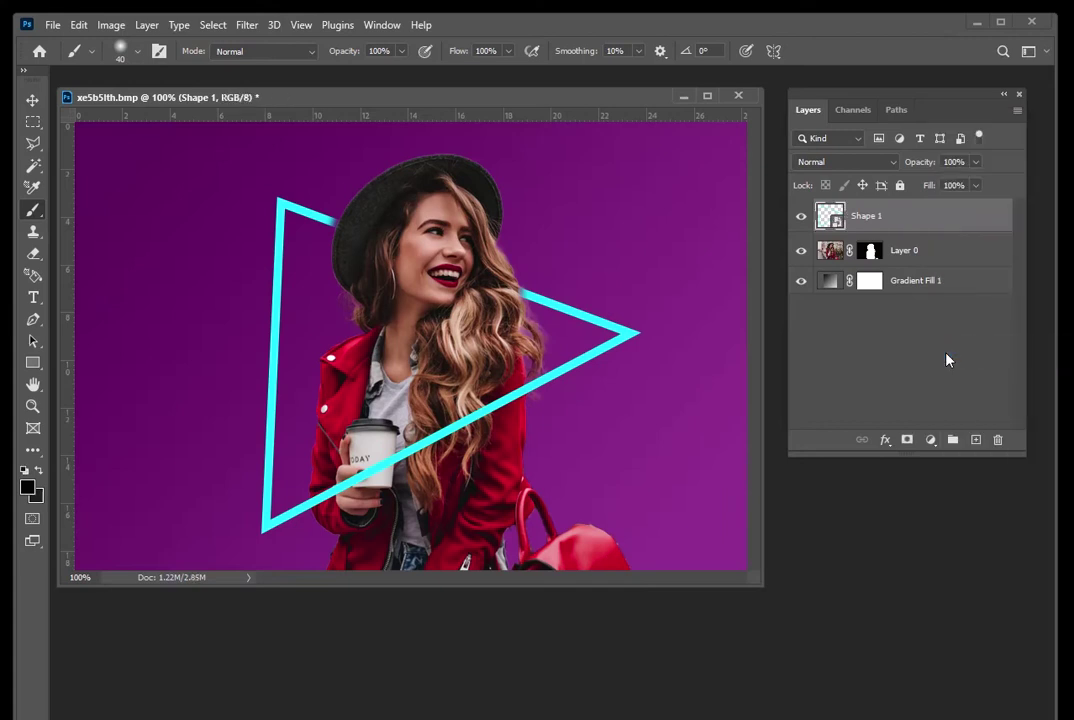
left_click(870, 252)
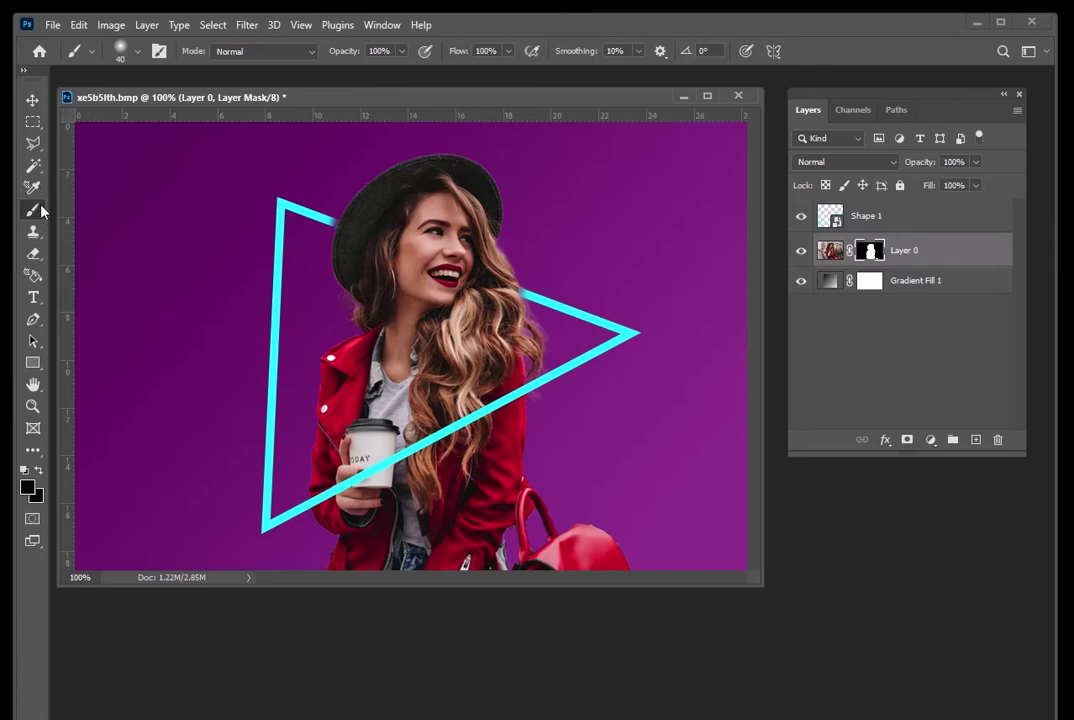
mouse_move(610, 533)
left_mouse_down()
mouse_move(566, 554)
mouse_move(639, 561)
mouse_move(518, 564)
mouse_move(699, 504)
mouse_move(608, 512)
mouse_move(635, 530)
mouse_move(547, 556)
mouse_move(626, 547)
mouse_move(536, 565)
mouse_move(621, 506)
mouse_move(430, 545)
mouse_move(420, 533)
mouse_move(471, 518)
mouse_move(504, 489)
mouse_move(483, 487)
mouse_move(567, 396)
mouse_move(359, 507)
mouse_move(377, 511)
mouse_move(397, 540)
mouse_move(285, 564)
mouse_move(370, 563)
mouse_move(355, 567)
mouse_move(573, 476)
mouse_move(514, 523)
mouse_move(371, 524)
mouse_move(290, 547)
mouse_move(373, 531)
mouse_move(481, 464)
mouse_move(397, 512)
mouse_move(429, 499)
mouse_move(520, 424)
mouse_move(462, 457)
mouse_move(453, 443)
mouse_move(512, 407)
mouse_move(506, 421)
mouse_move(322, 519)
left_mouse_up()
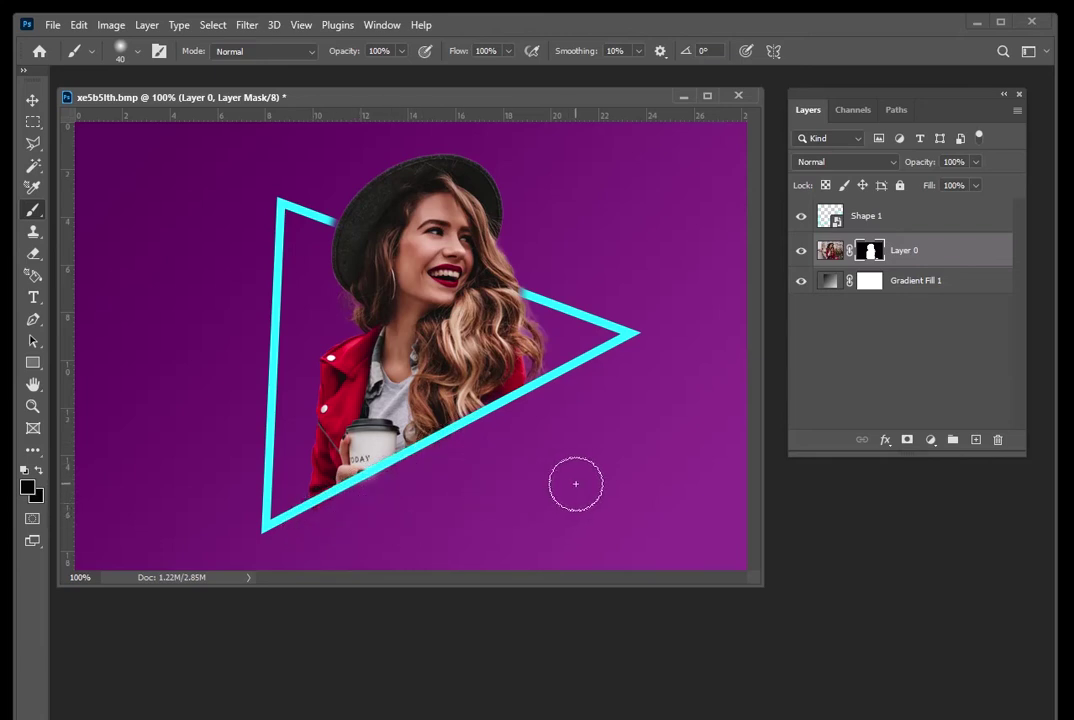
Add an Outer Glow effect to the Shape 1 layer and set its colour to blue, RGB 0, 102, 255.
left_click(955, 218)
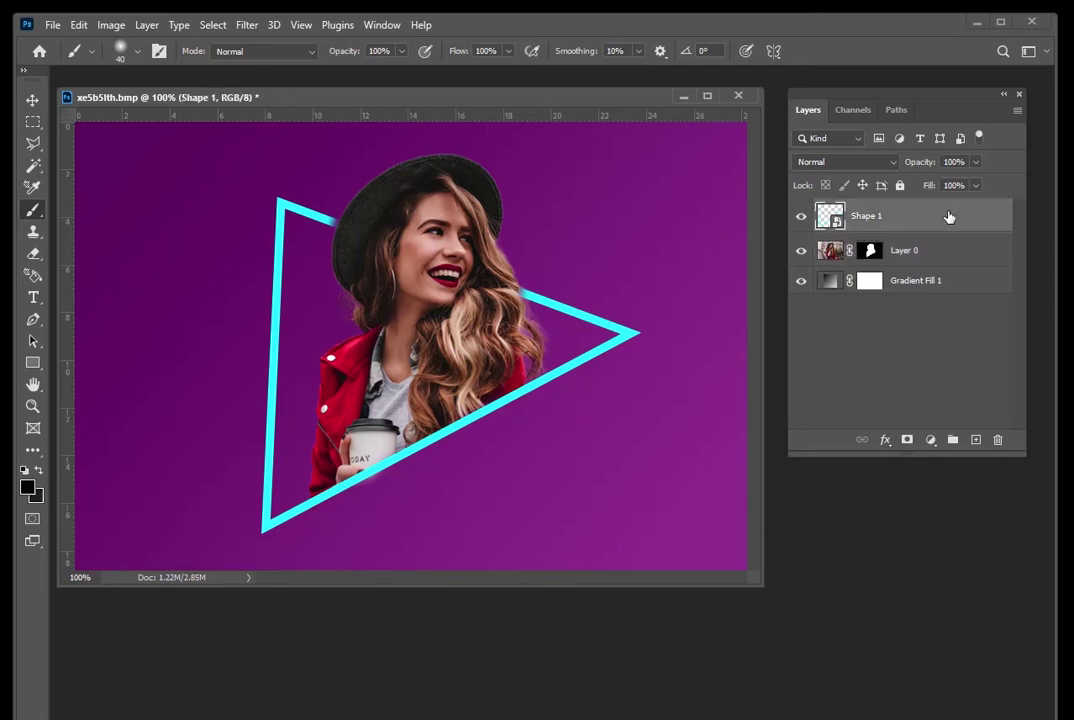
double_click(949, 217)
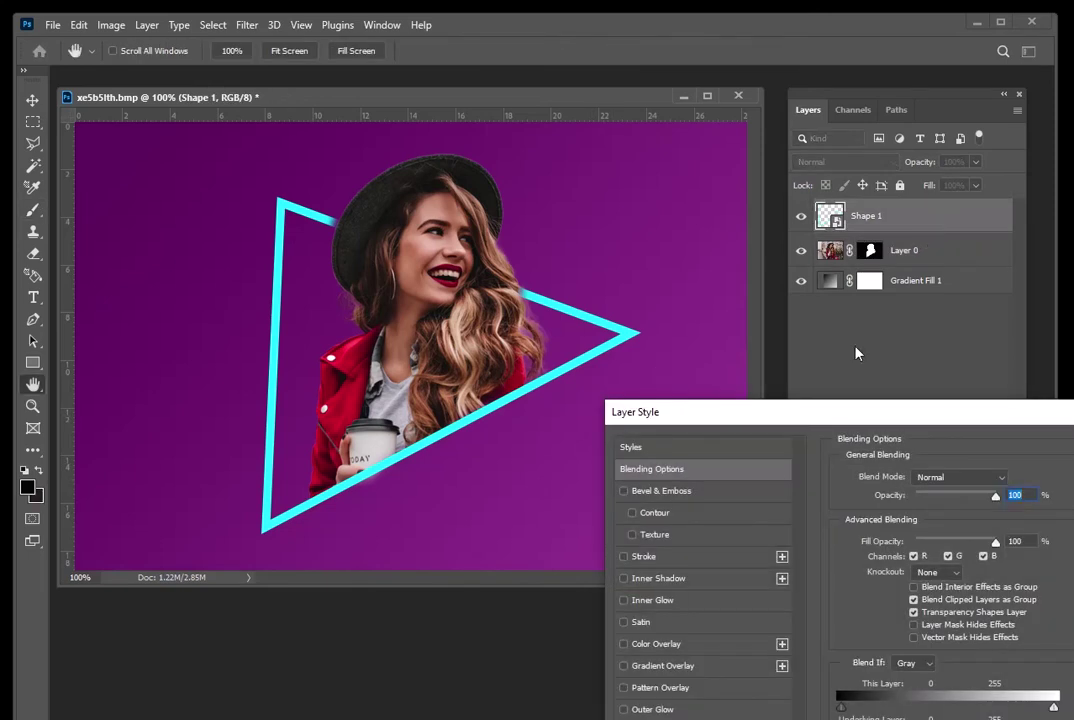
left_click_drag(837, 417, 812, 222)
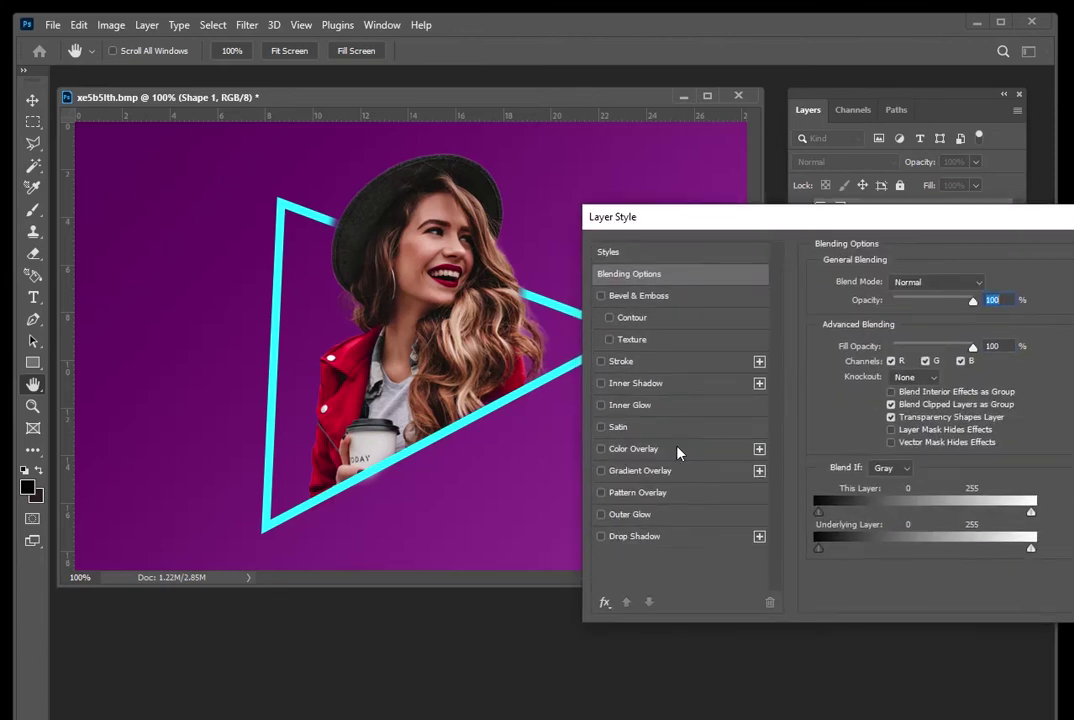
left_click(657, 518)
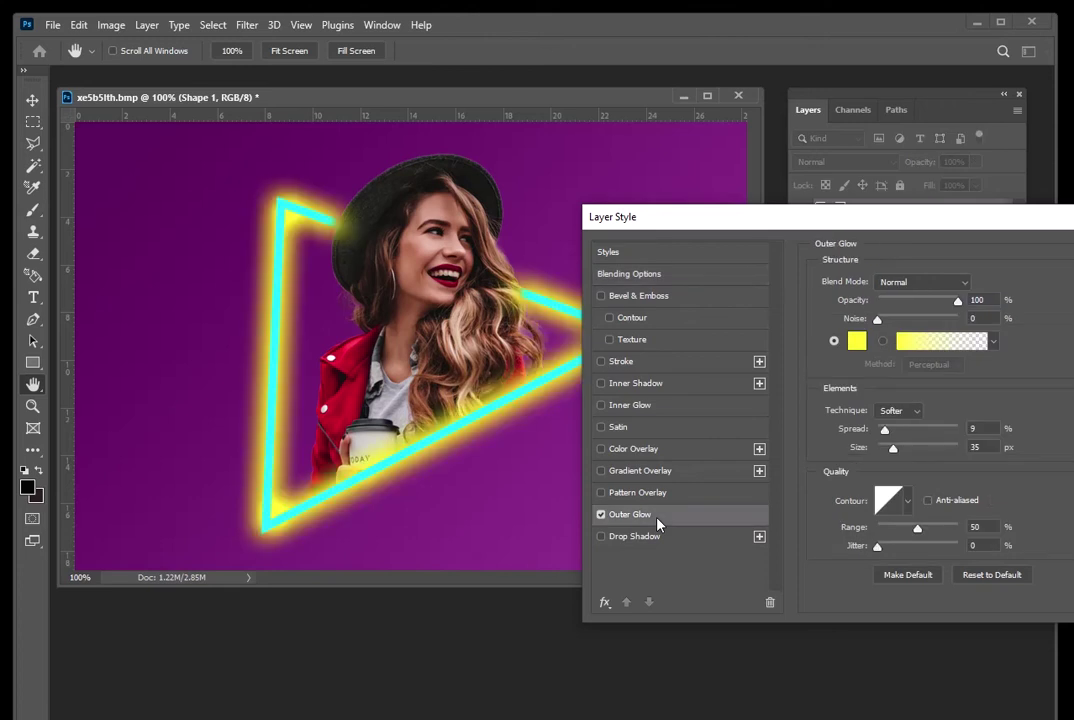
left_click(857, 341)
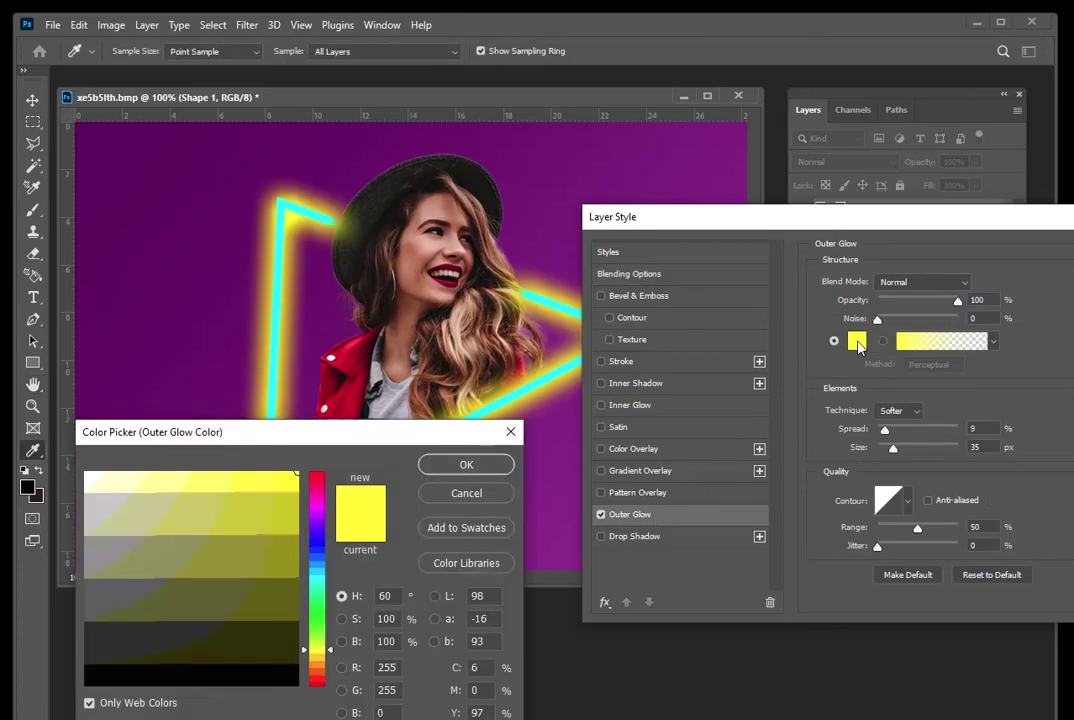
left_click(318, 553)
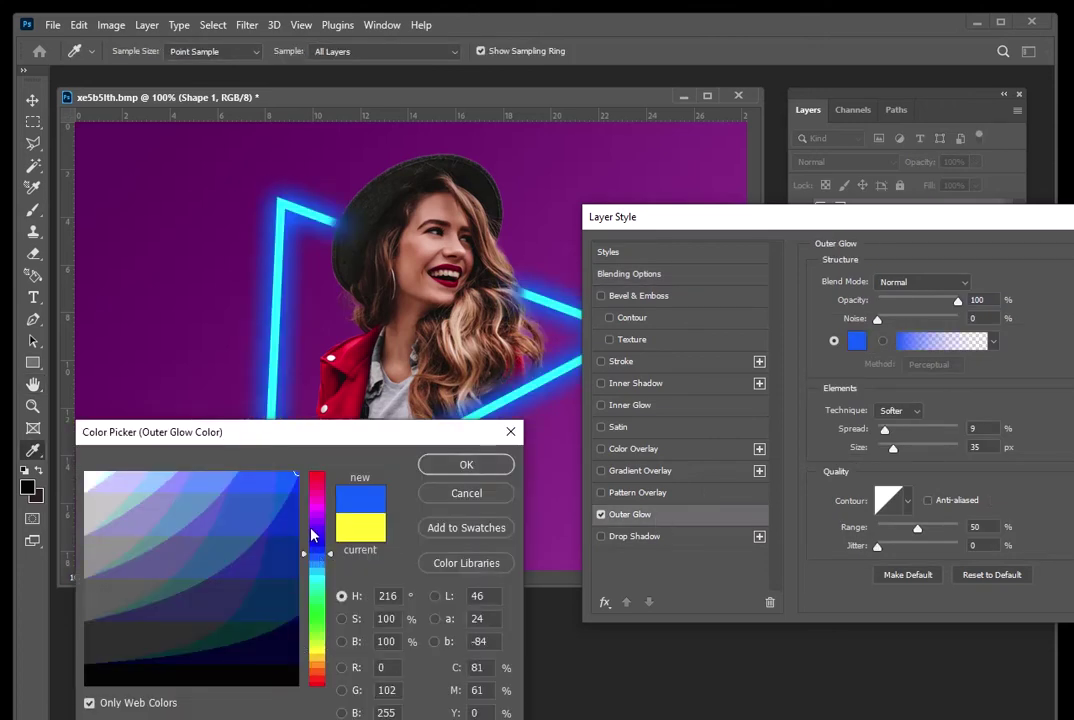
left_click(437, 468)
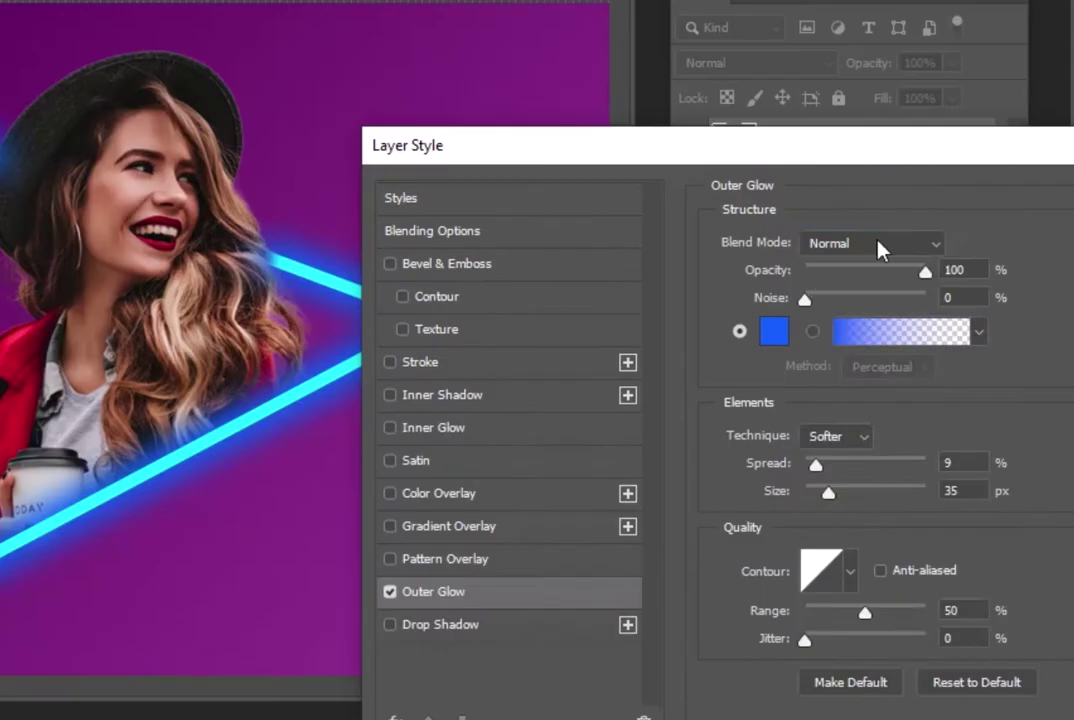
Set the outer glow's blend mode to Screen and its spread to 16%, and apply the layer style.
left_click(876, 245)
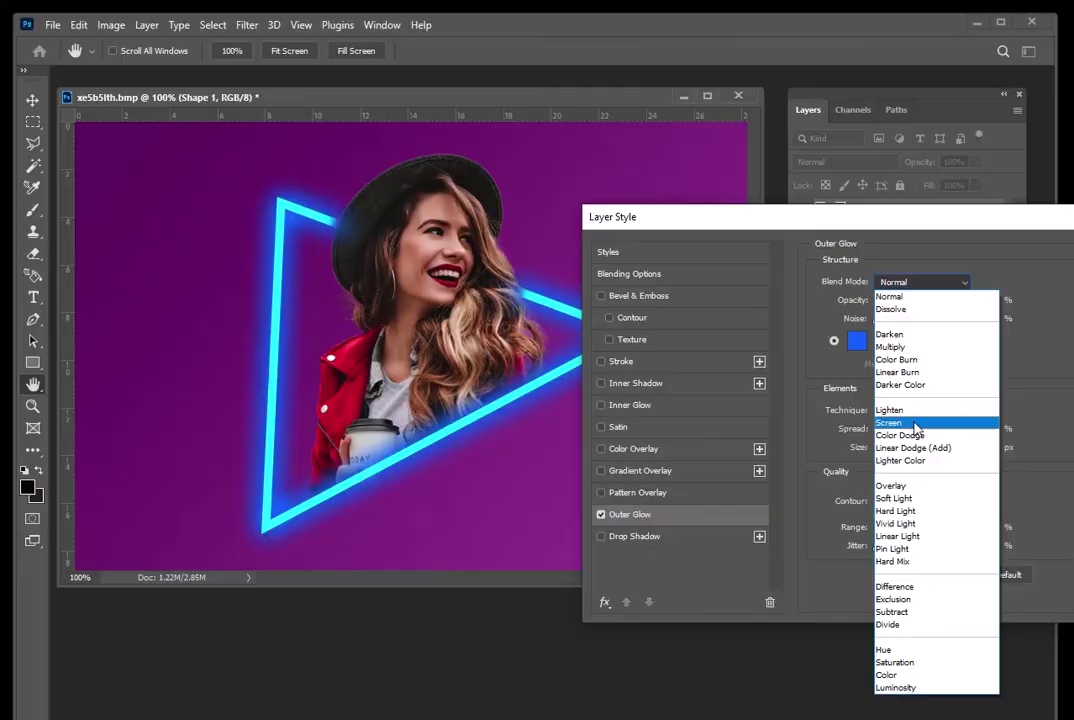
left_click(862, 457)
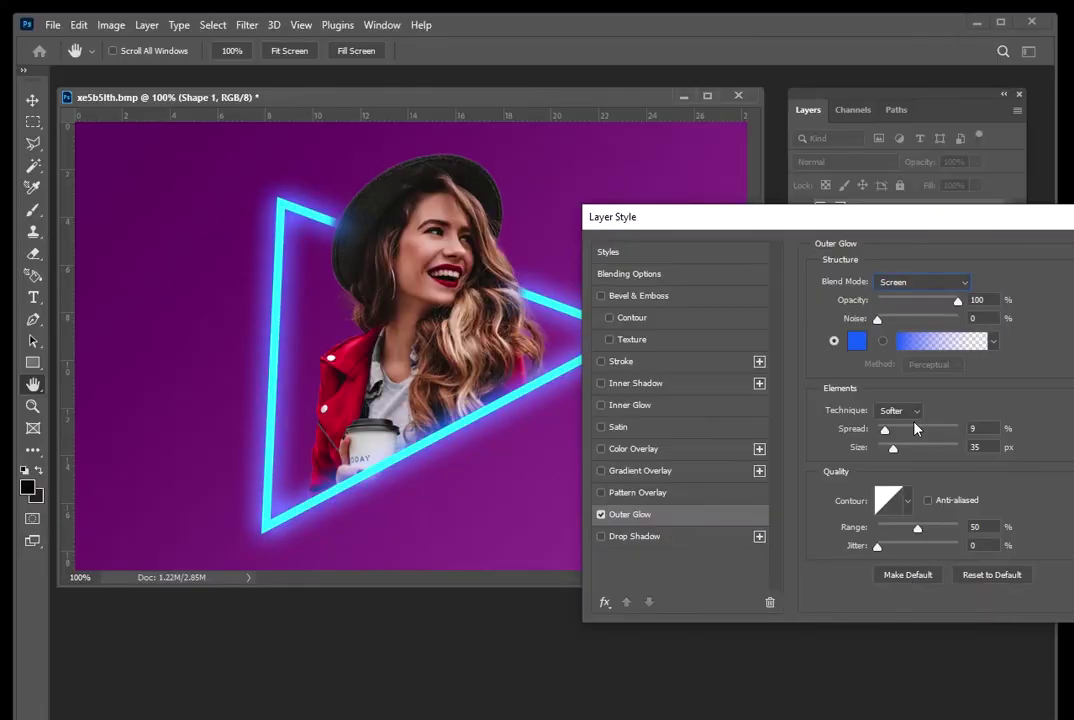
left_click_drag(886, 432, 893, 434)
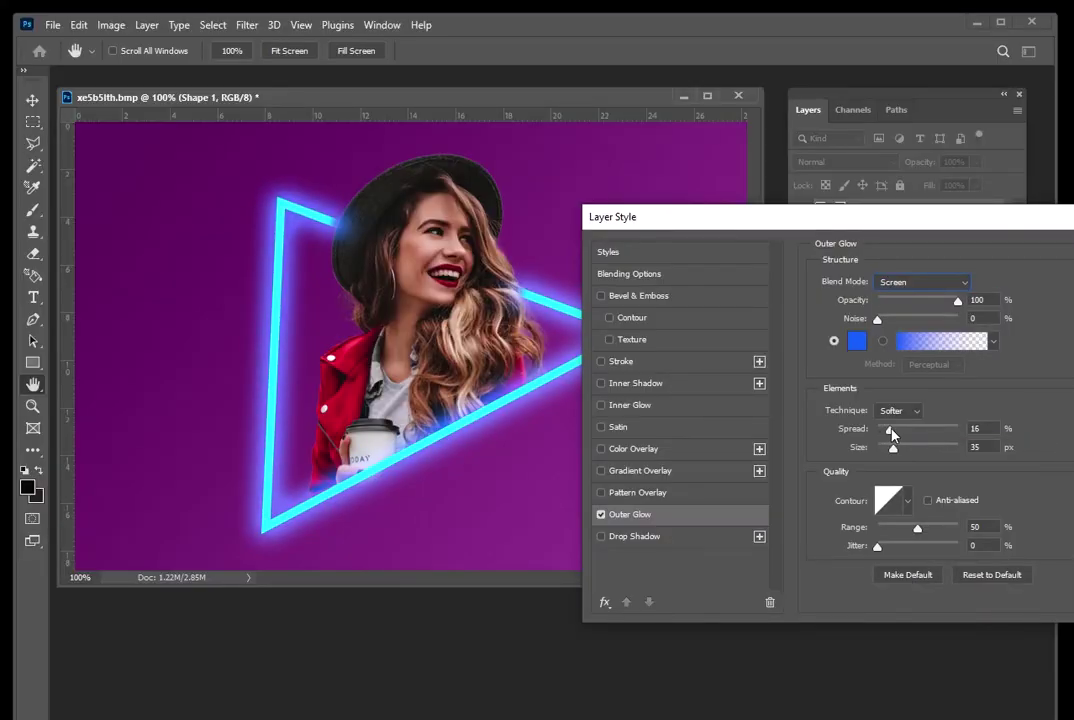
left_click_drag(929, 233, 745, 123)
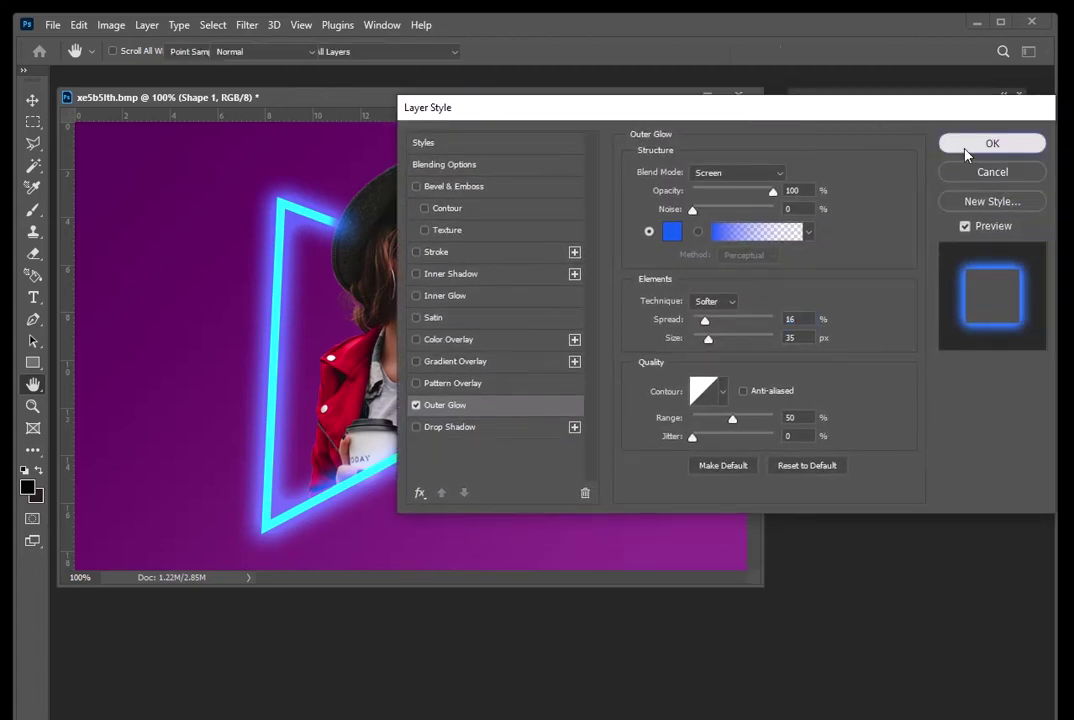
left_click(966, 150)
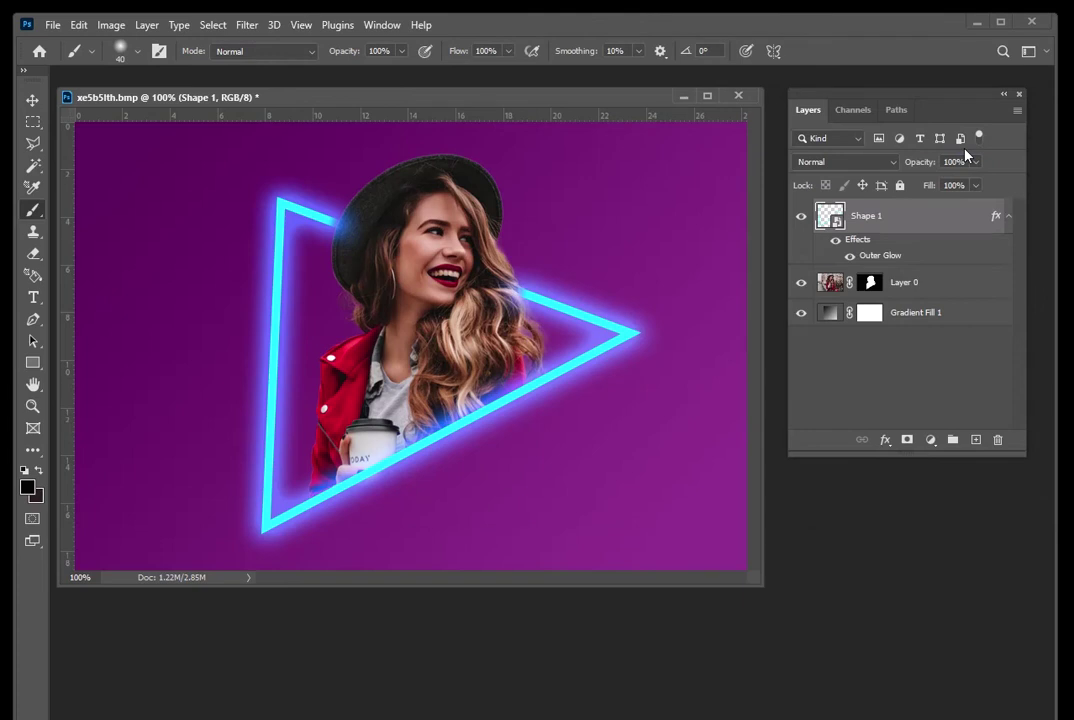
Add a gradient fill layer directly above Layer 0 using the custom purple gradient preset.
left_click(942, 287)
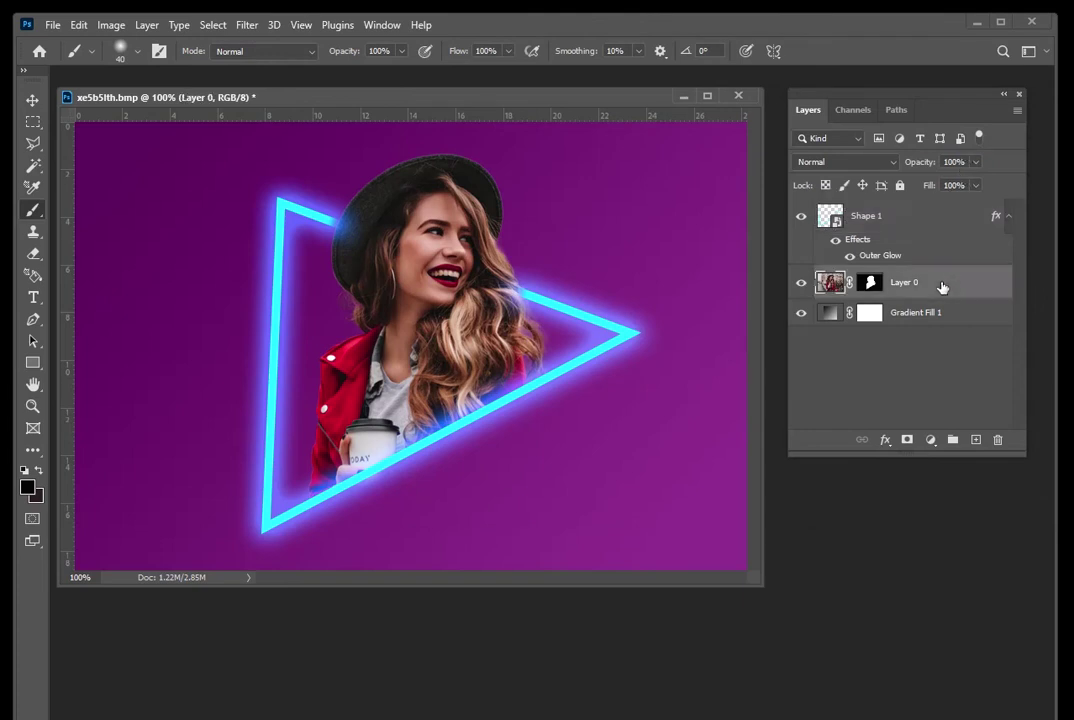
left_click(930, 441)
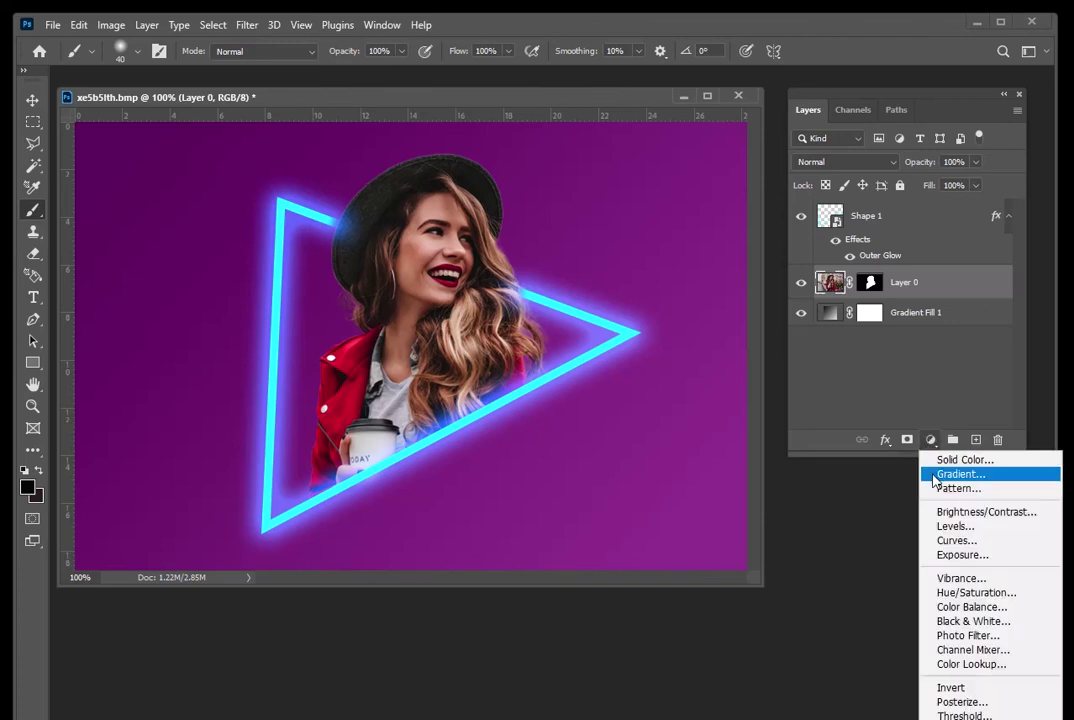
left_click(940, 474)
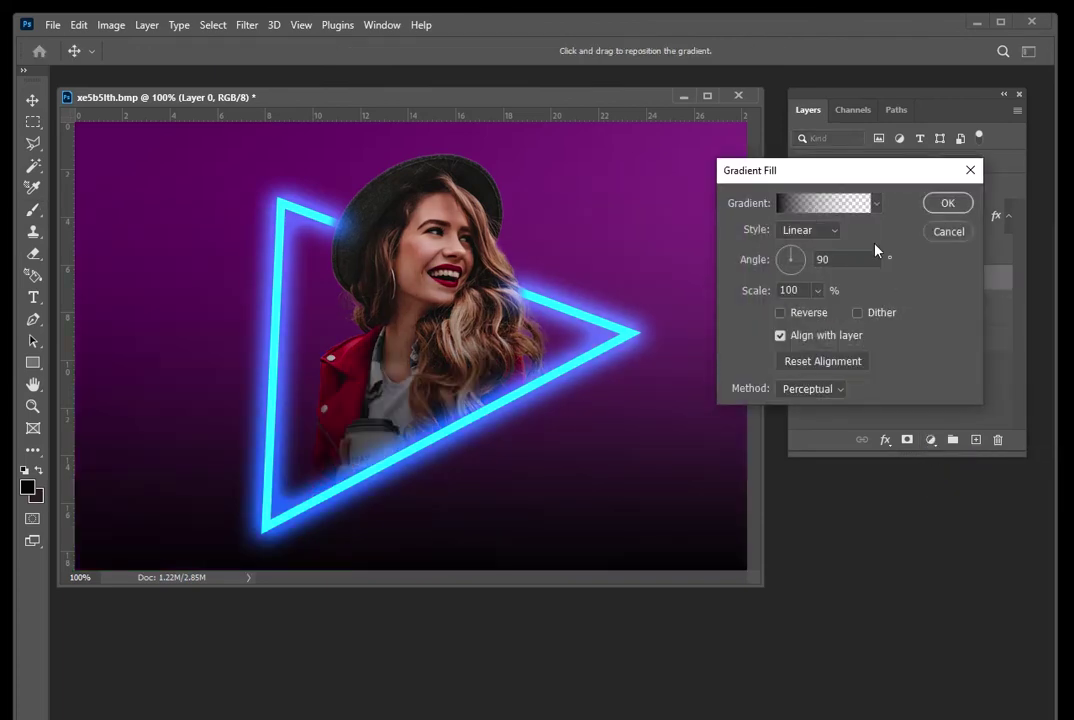
left_click(842, 211)
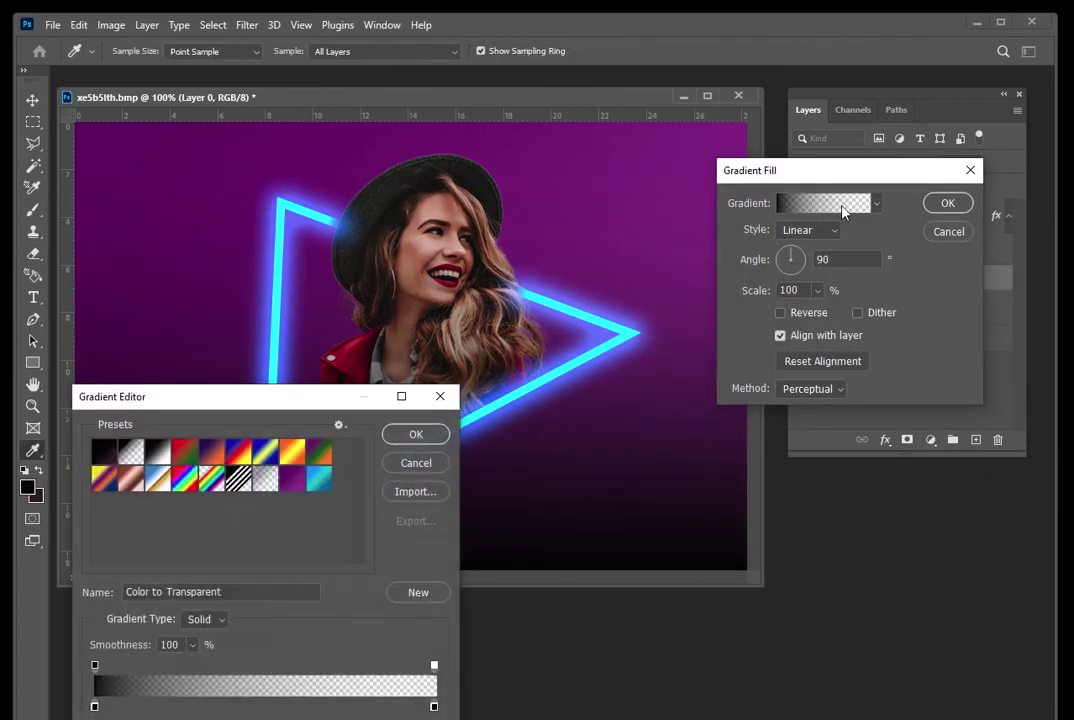
left_click(292, 480)
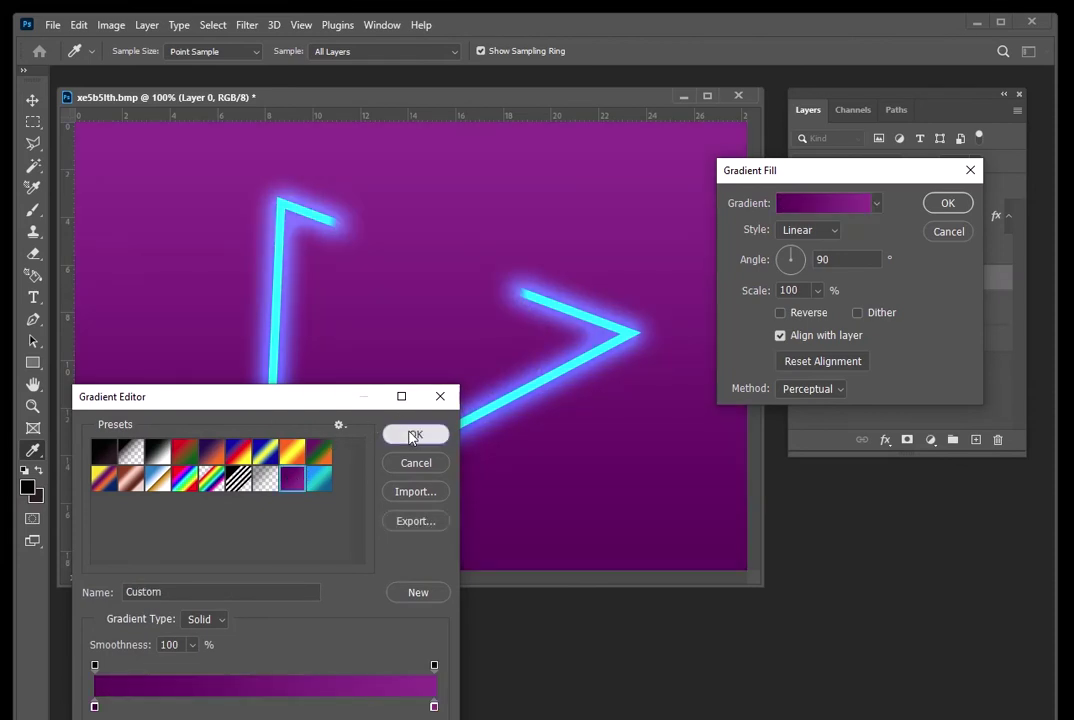
left_click(413, 436)
left_click(943, 204)
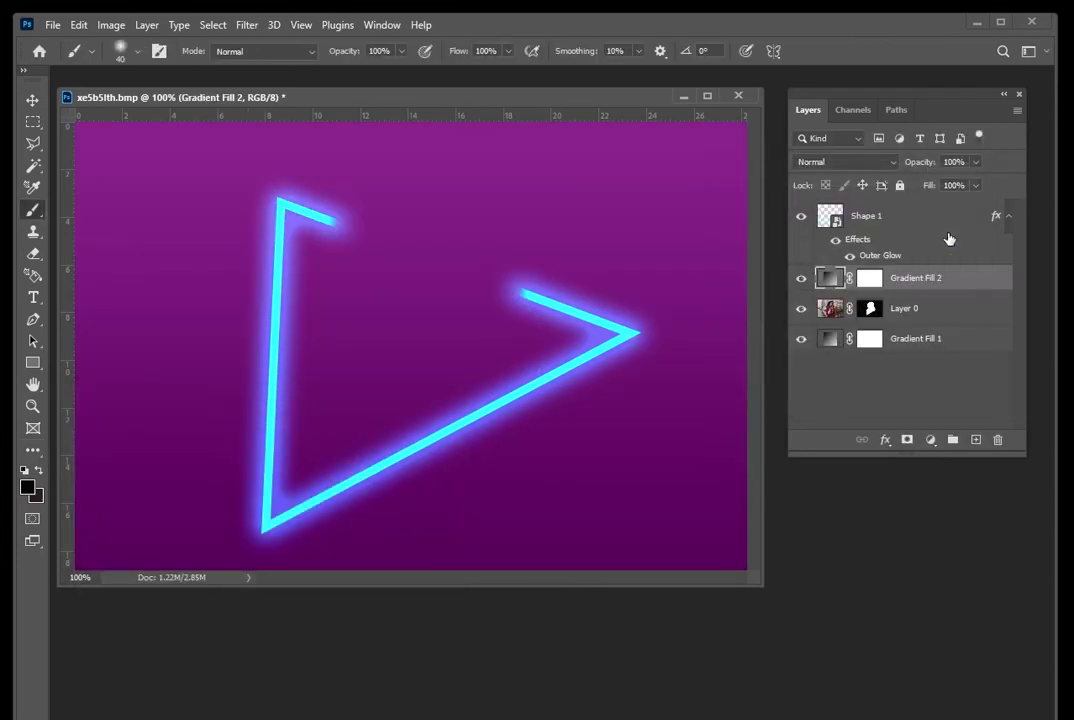
Set the new gradient fill layer's blend mode to Color and its fill to 65%.
left_click(893, 162)
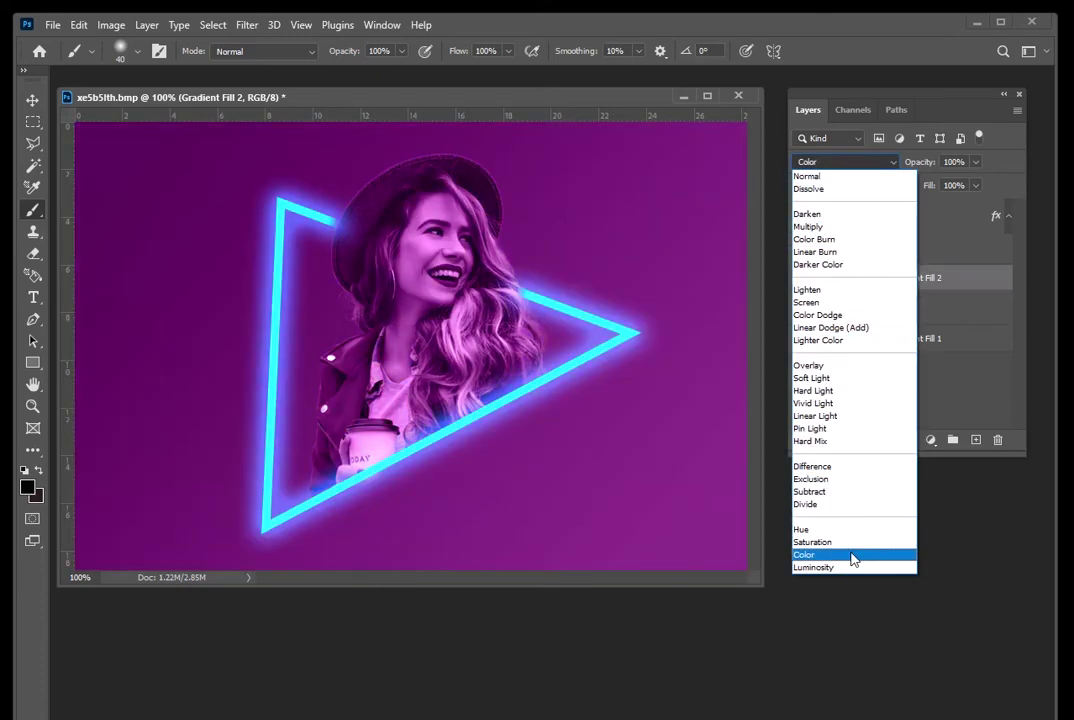
left_click(853, 556)
left_click(975, 186)
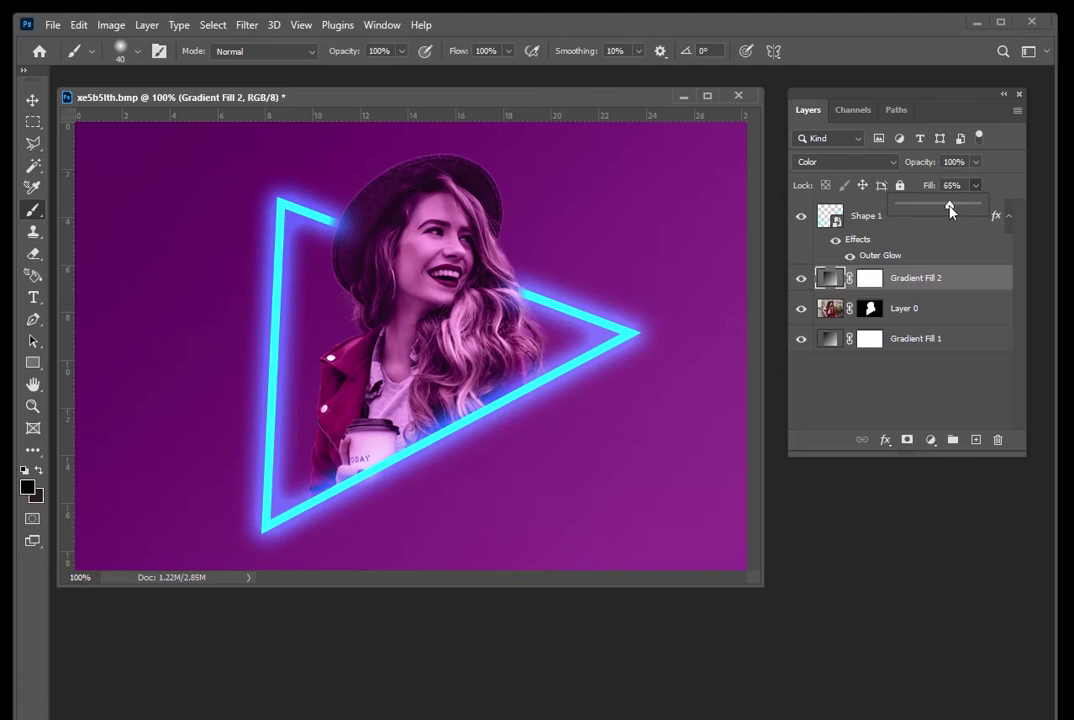
left_click(545, 81)
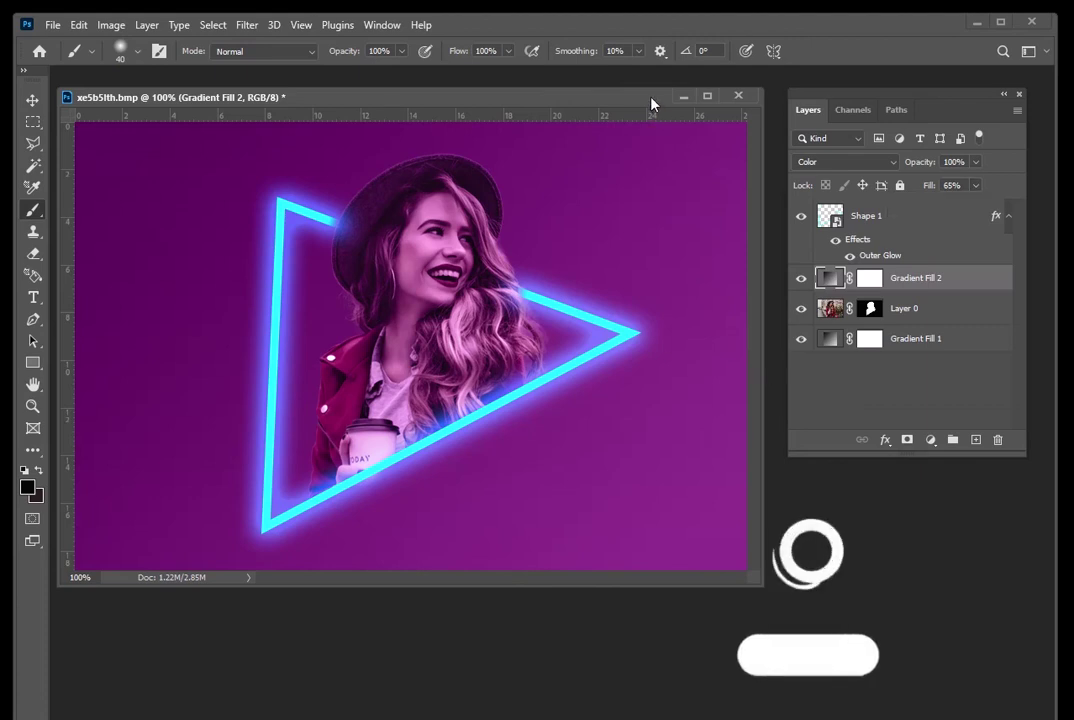
left_click(32, 100)
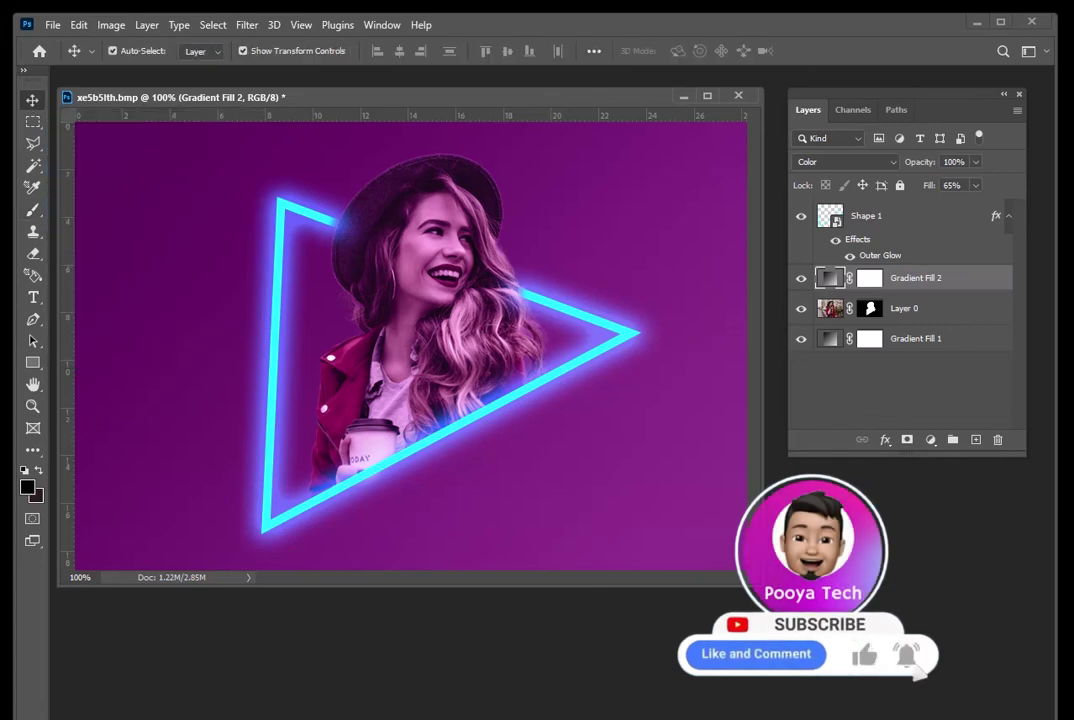